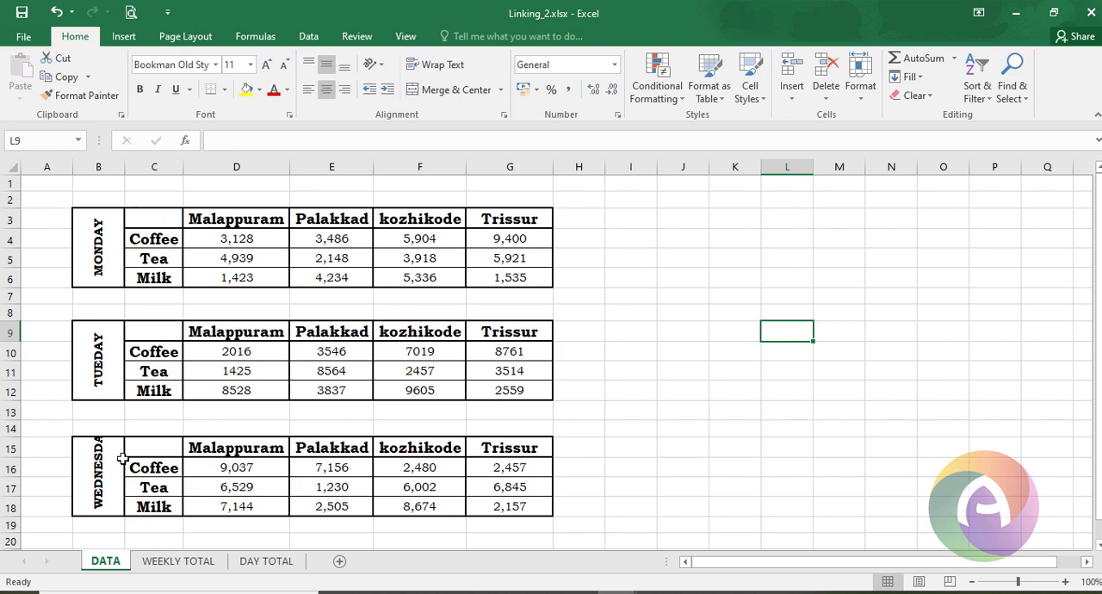
- Compare the daily Malappuram coffee figures on the DATA sheet with the empty WEEKLY TOTAL table
click(210, 240)
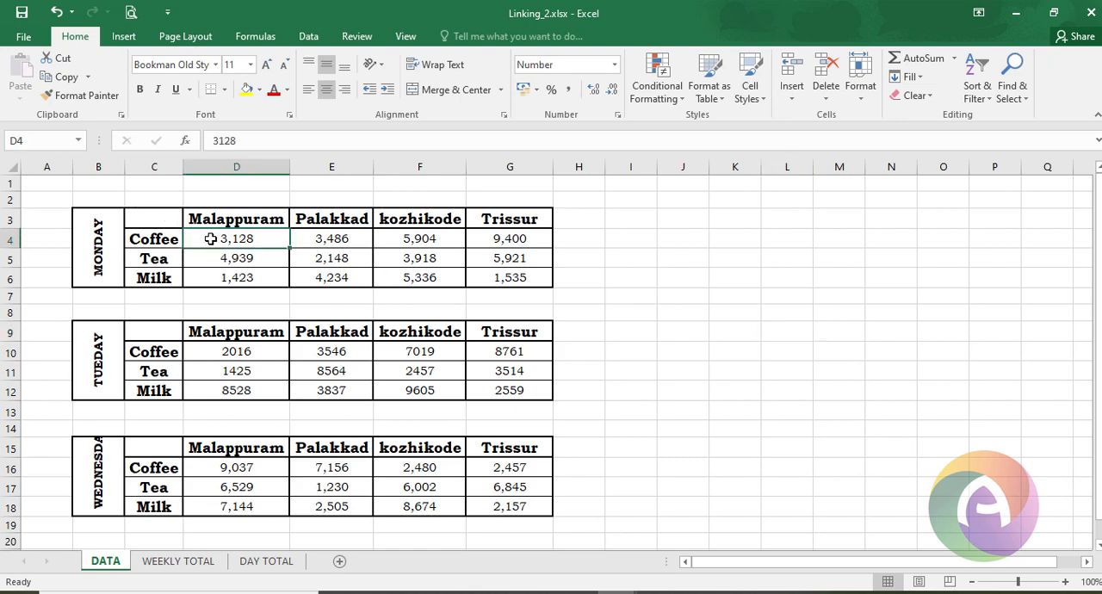
click(175, 562)
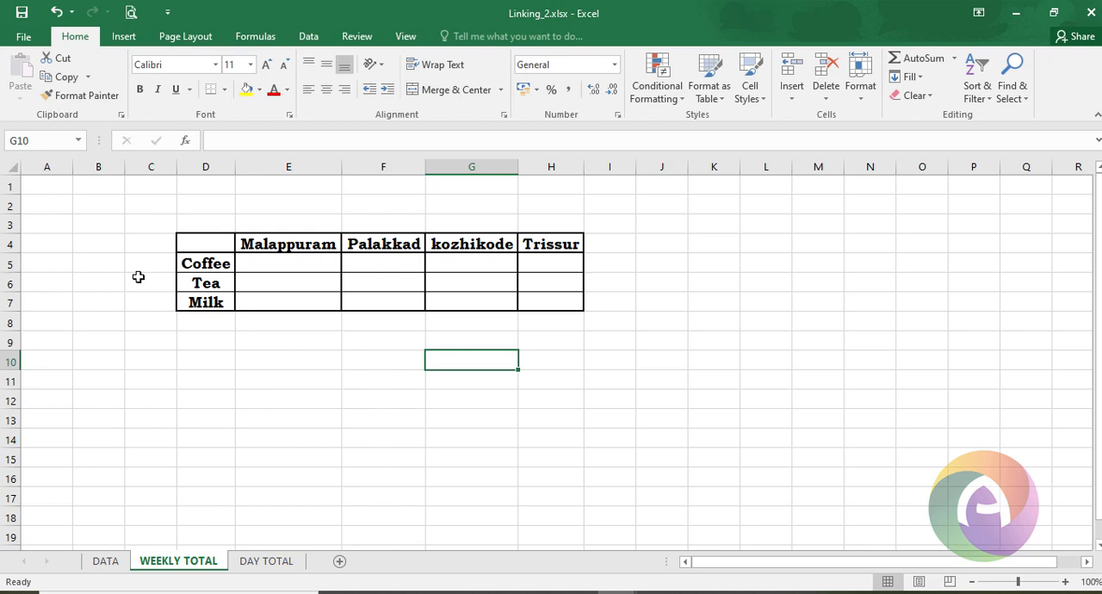
click(118, 562)
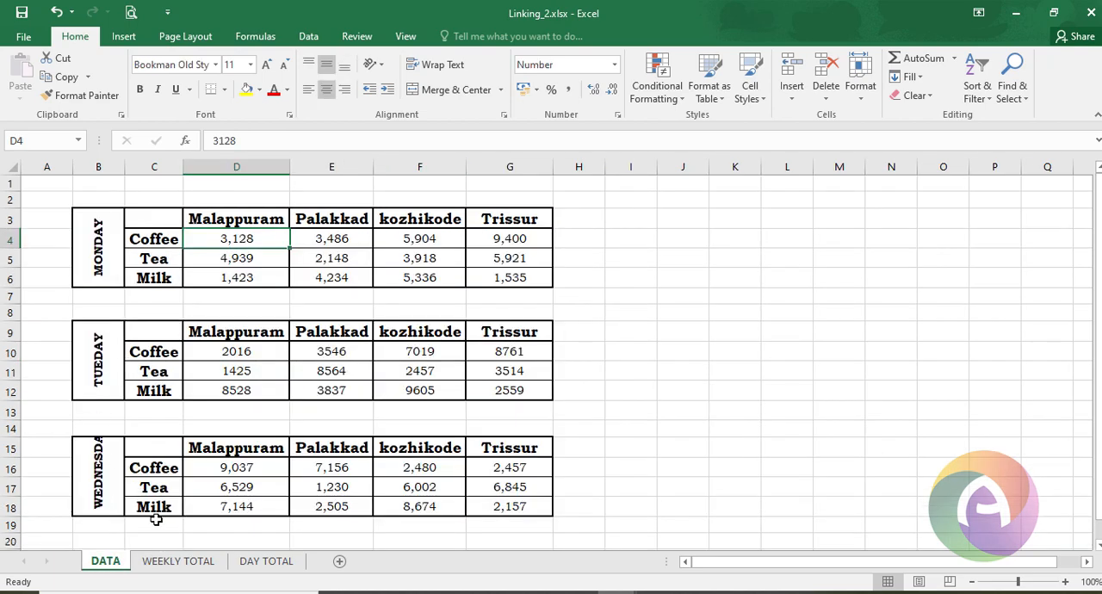
click(191, 563)
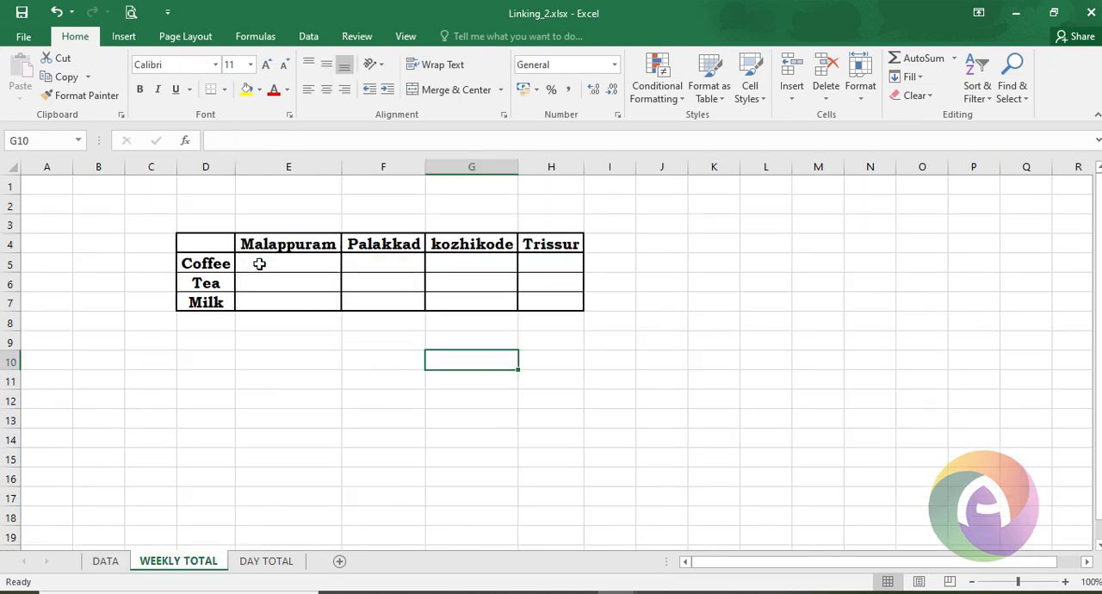
click(105, 560)
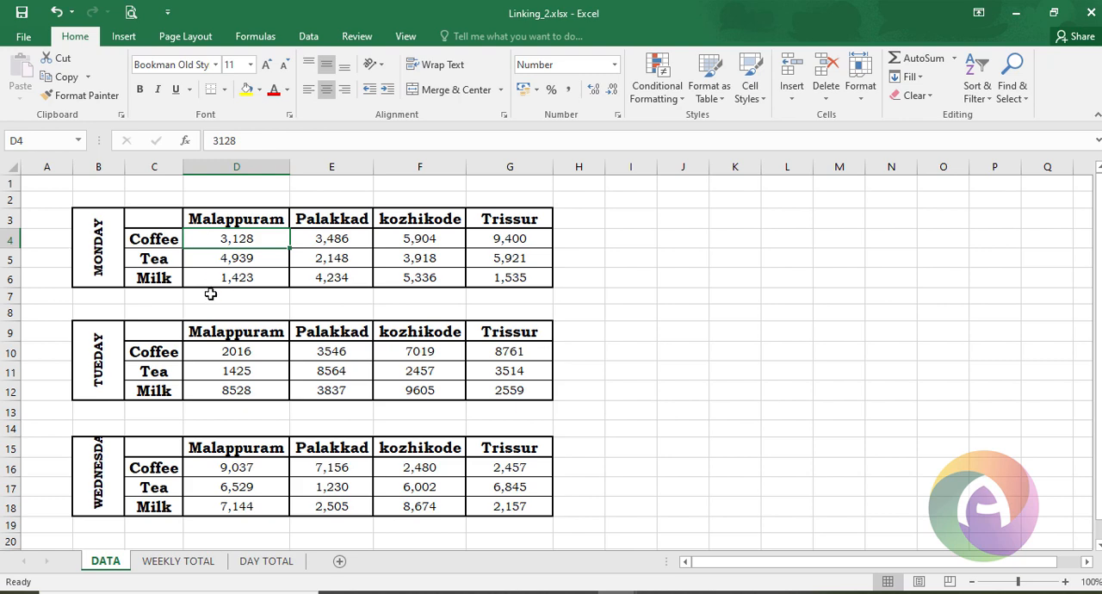
click(221, 351)
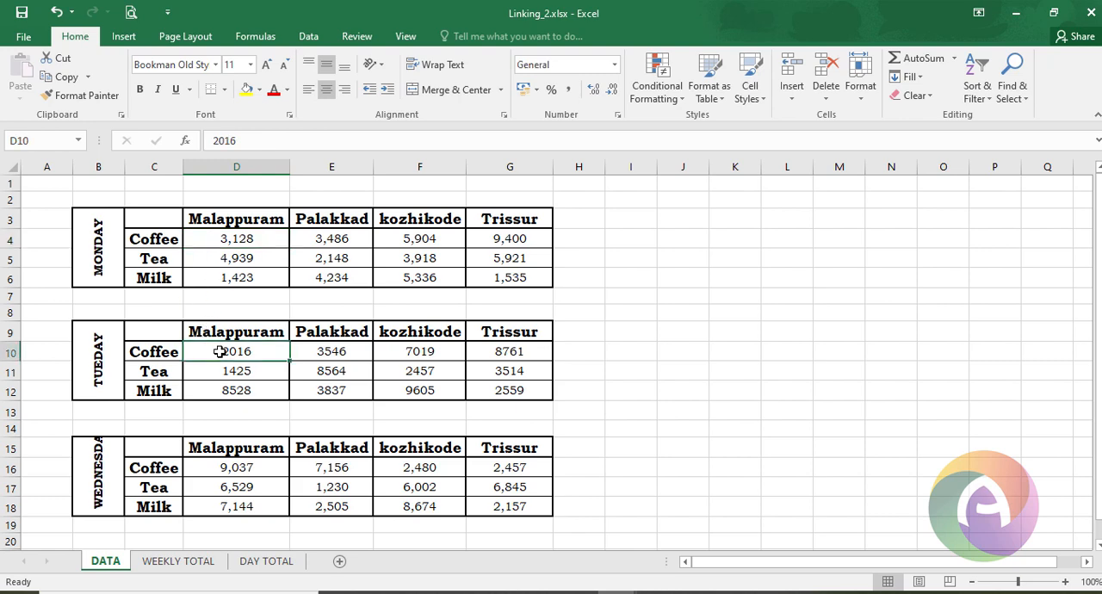
click(247, 466)
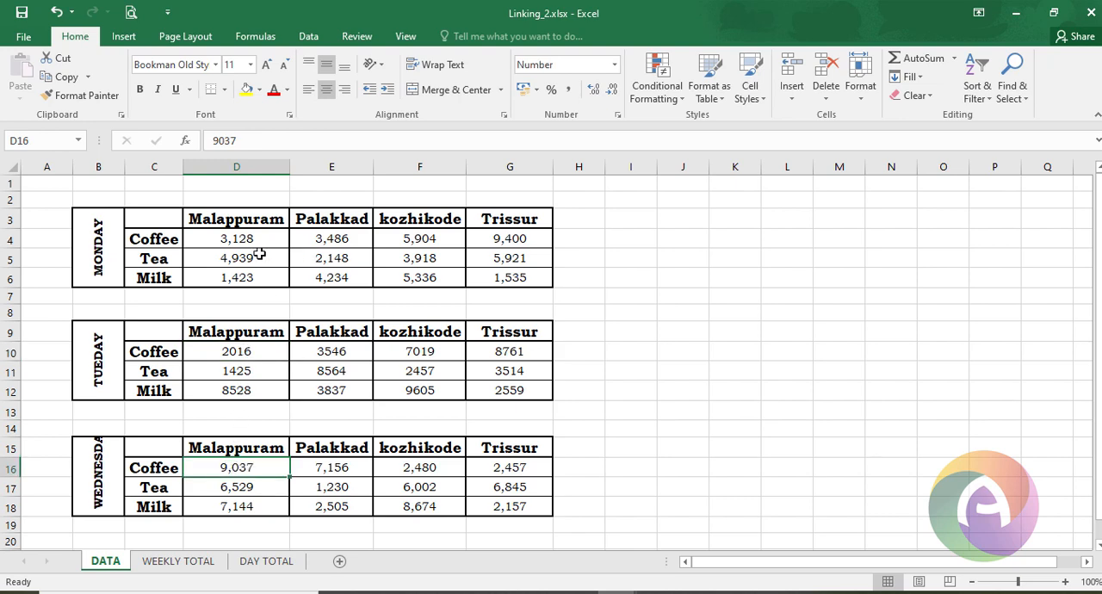
click(183, 563)
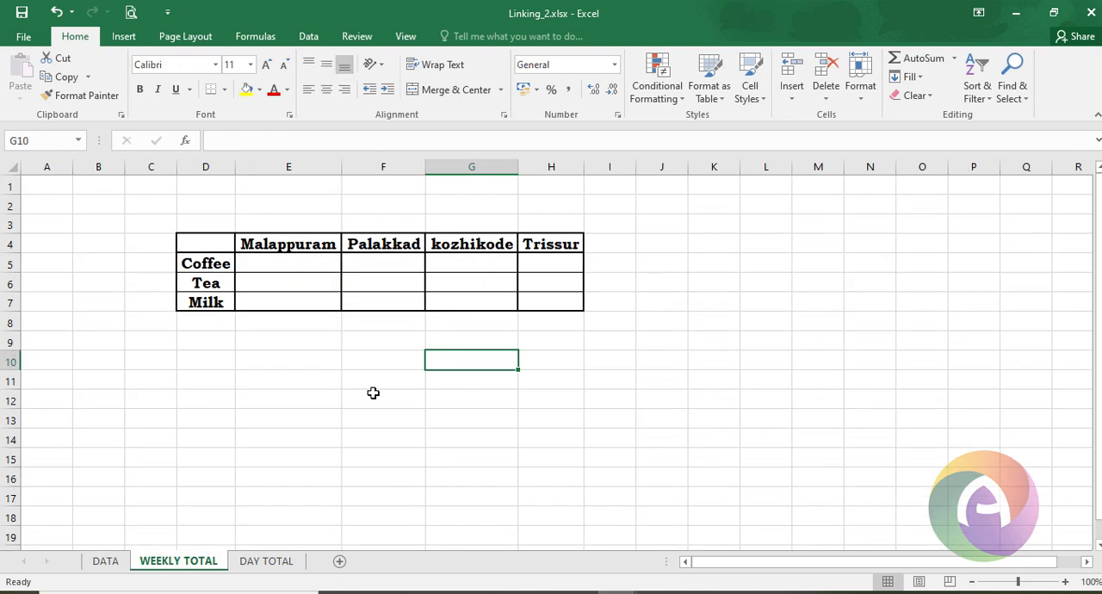
- Enter the Malappuram Coffee weekly total as a formula summing DATA!D4, DATA!D10 and DATA!D16
click(277, 260)
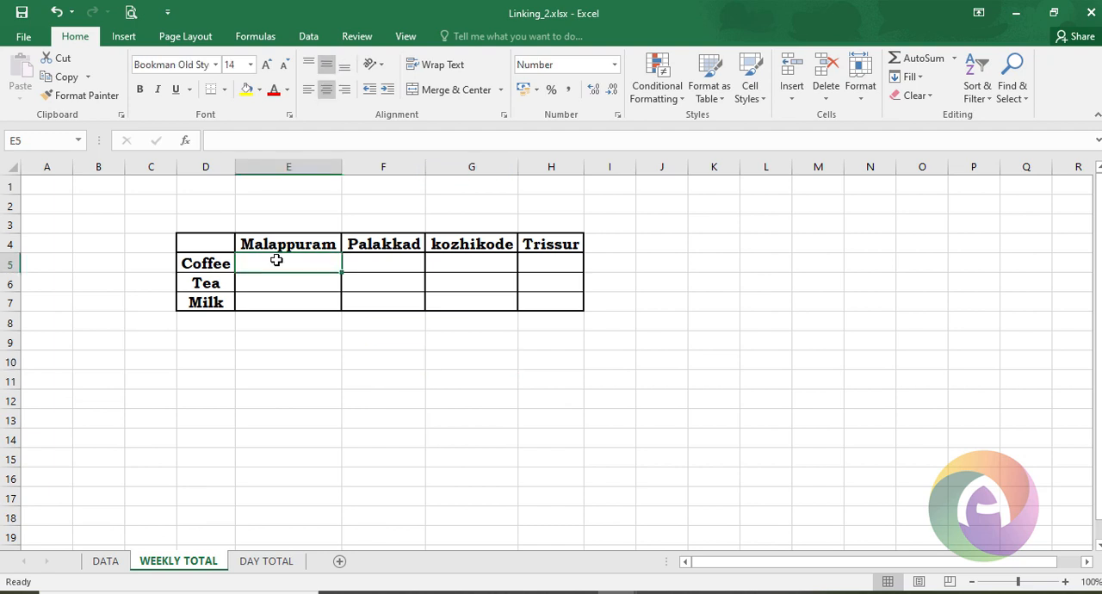
text(=)
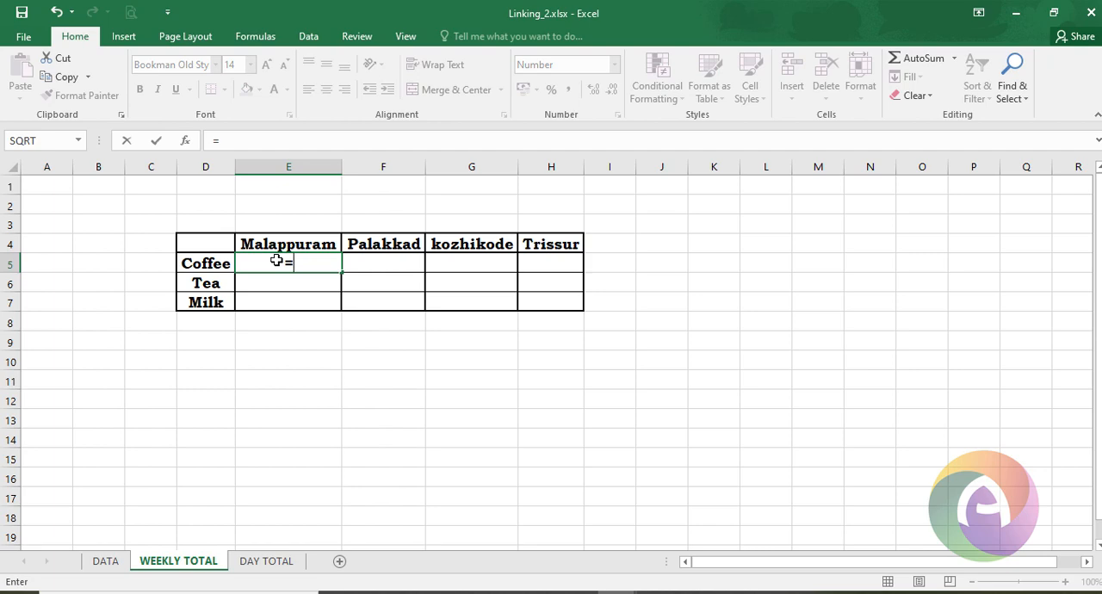
click(108, 562)
click(245, 242)
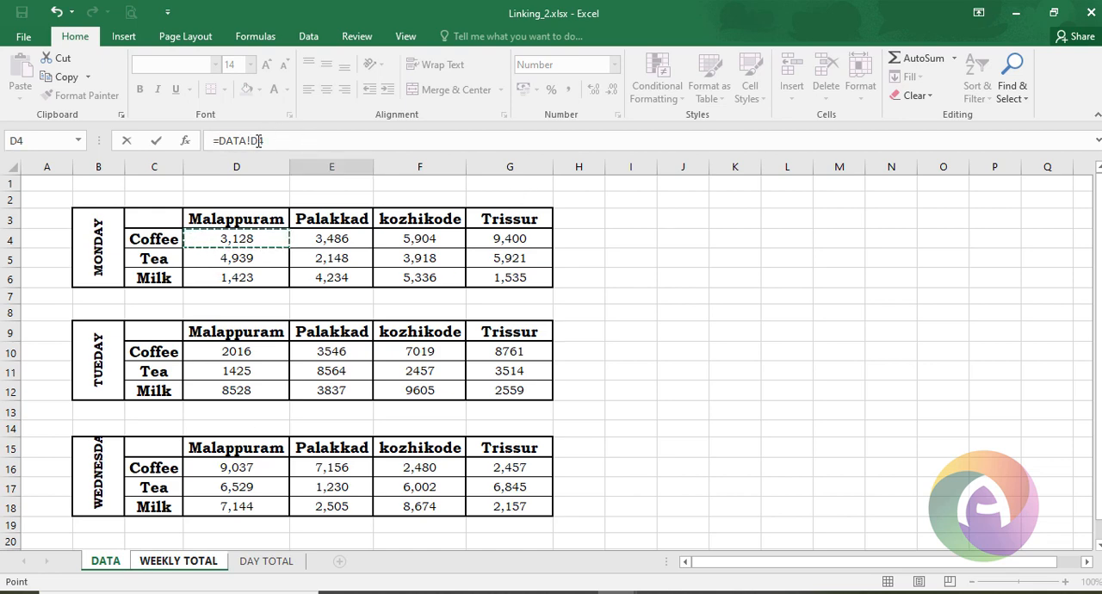
text(+)
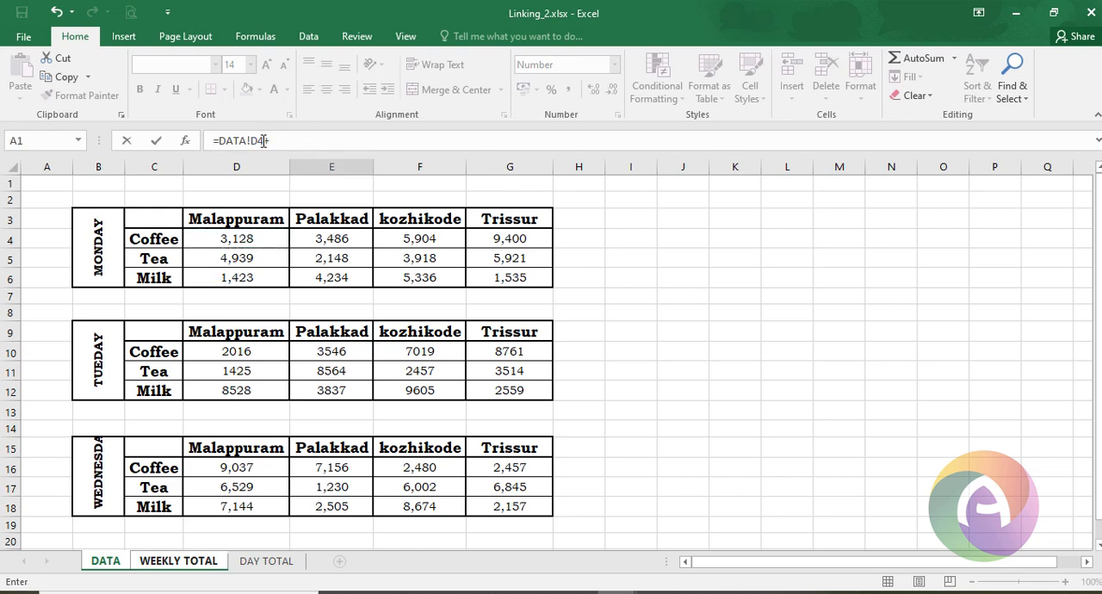
click(250, 353)
text(+DATA!D10+)
click(249, 468)
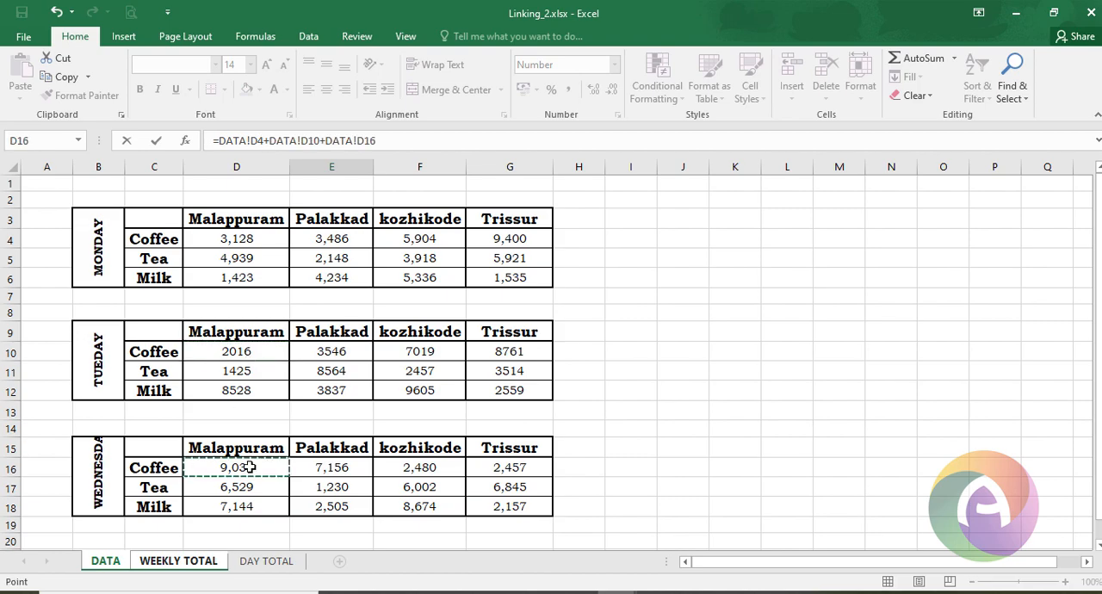
key(Return)
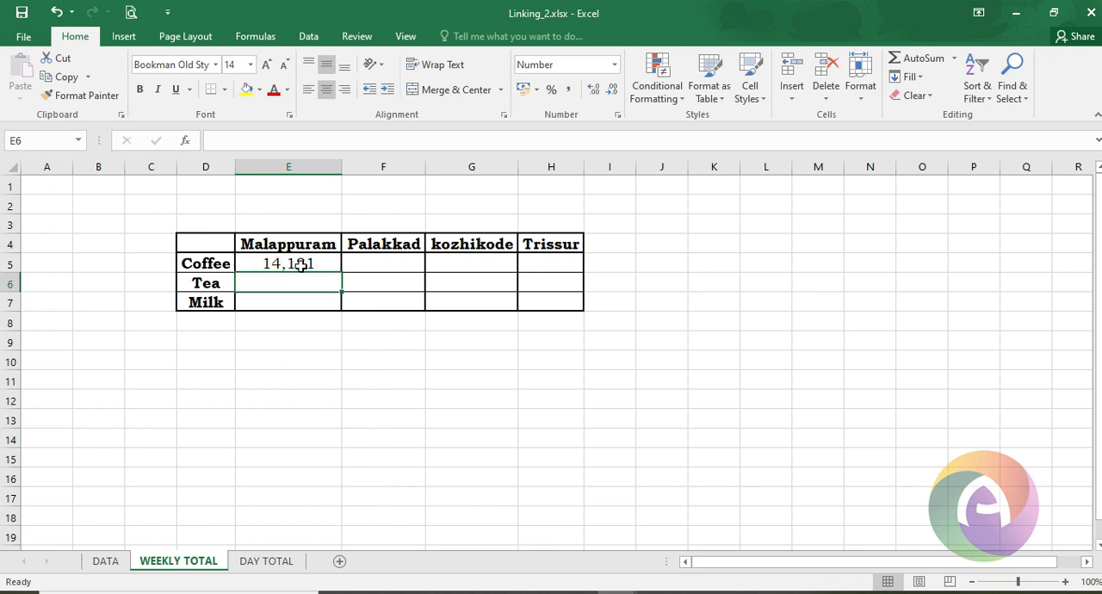
- Enter the Malappuram Tea weekly total as a formula summing DATA!D5, DATA!D11 and DATA!D17
click(106, 562)
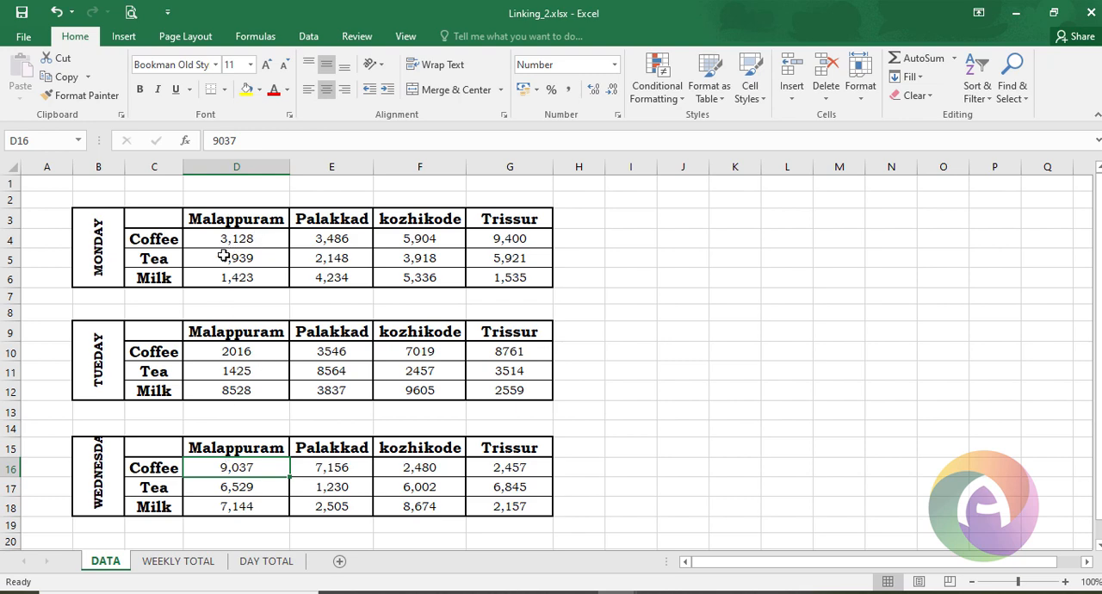
key(ctrl+Page_Down)
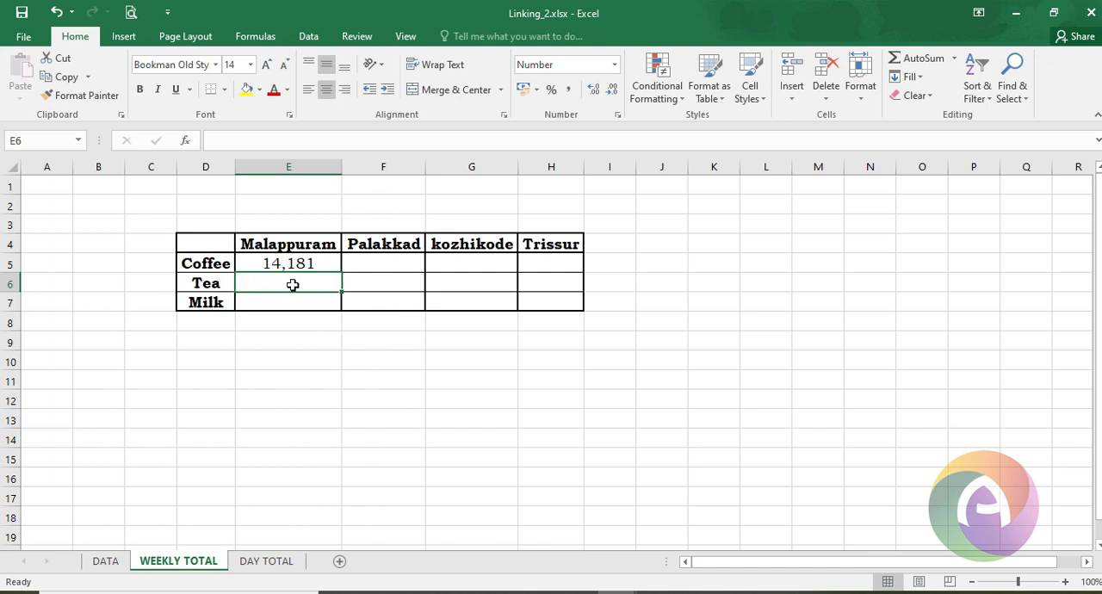
text(=)
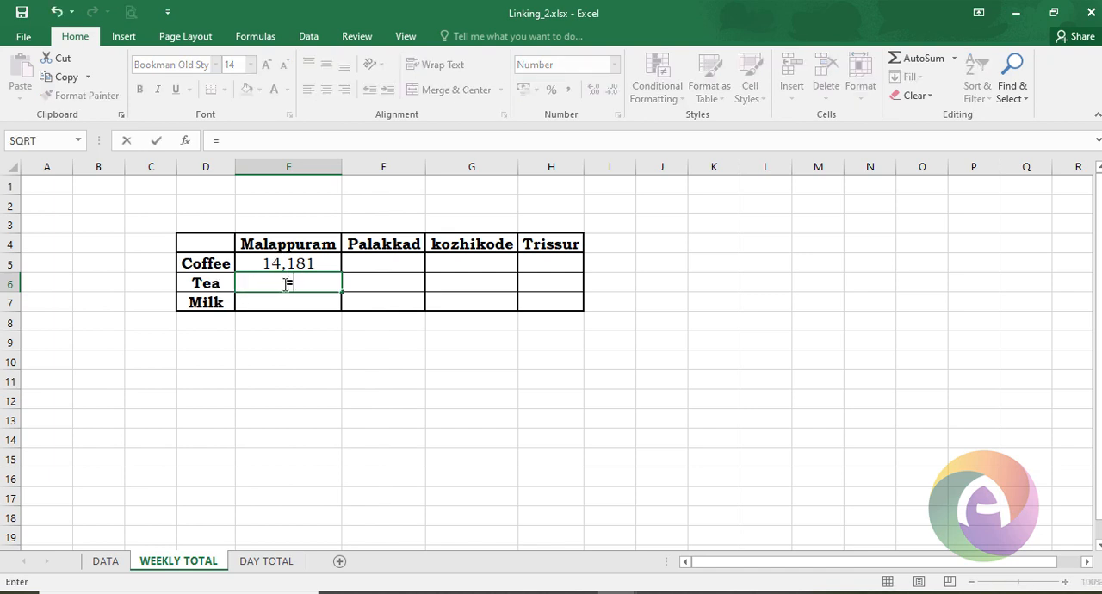
click(116, 561)
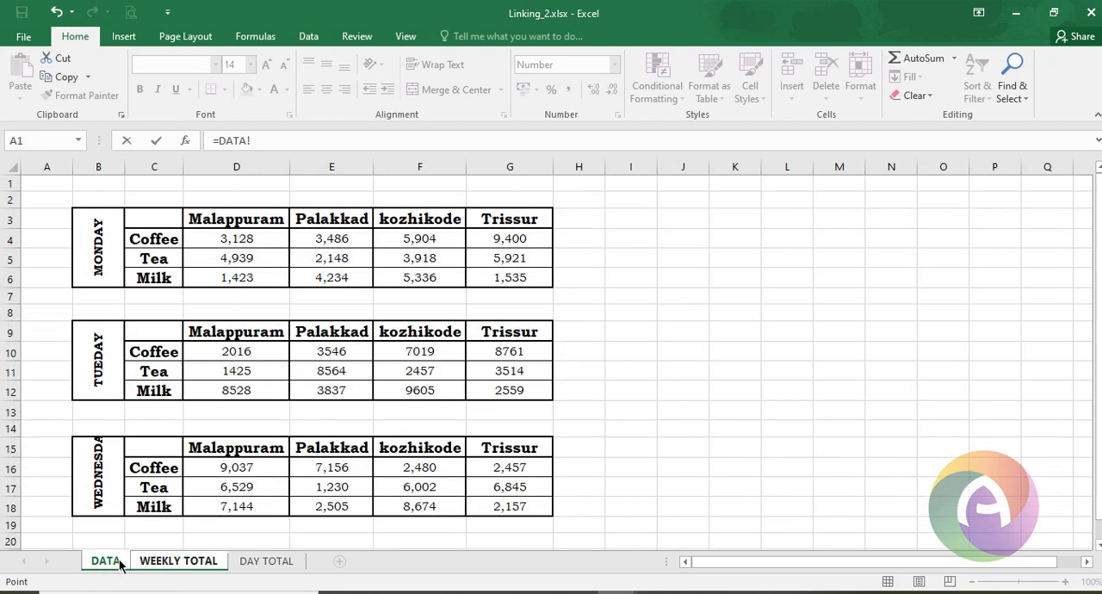
click(257, 261)
text(+)
click(250, 372)
text(+)
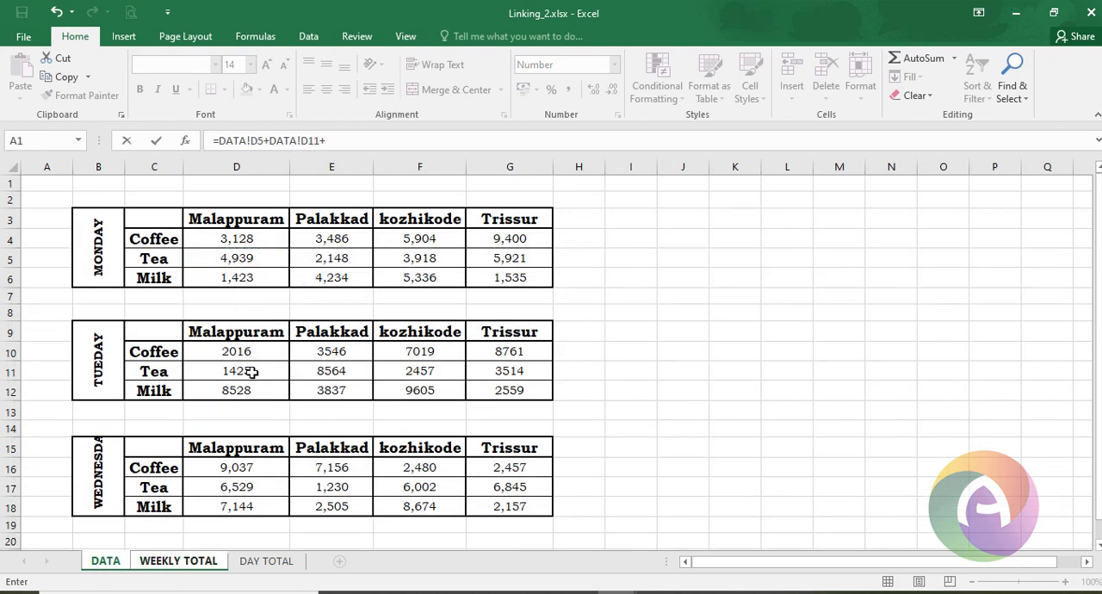
click(247, 489)
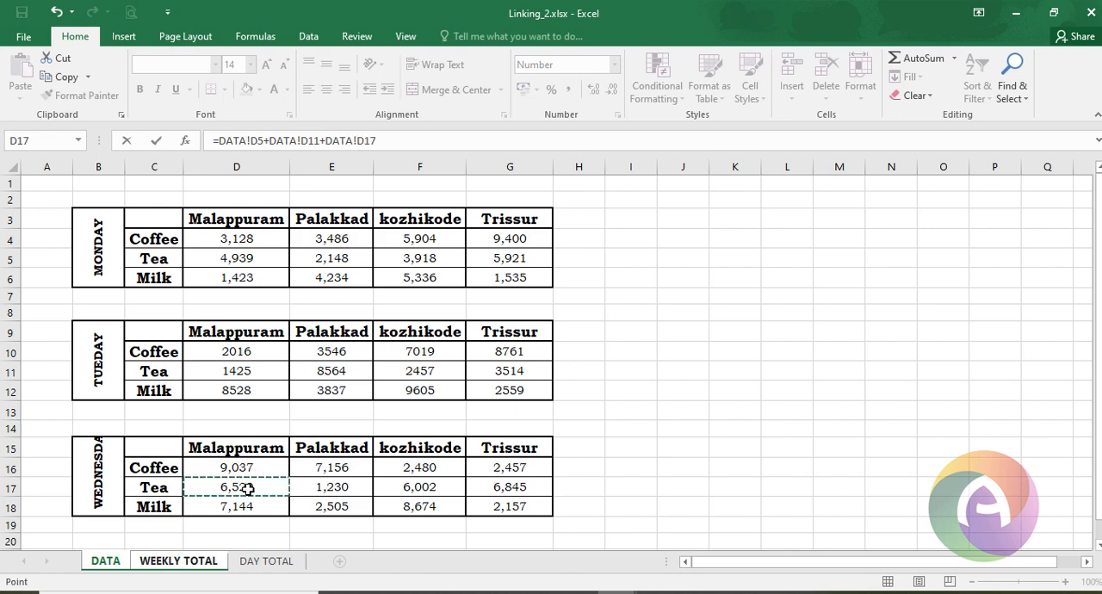
text(+)
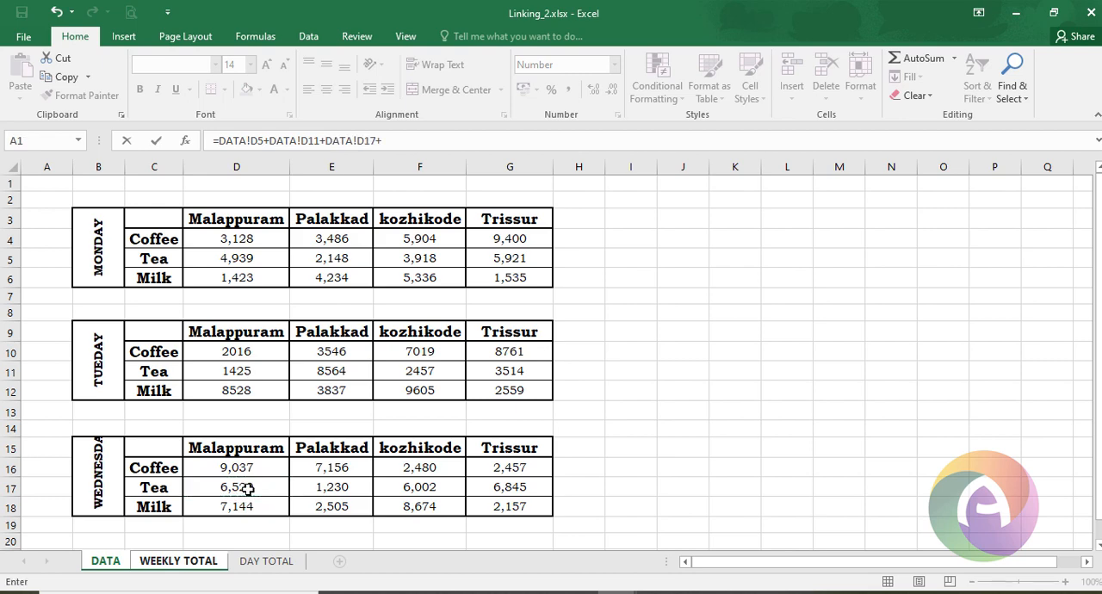
key(Return)
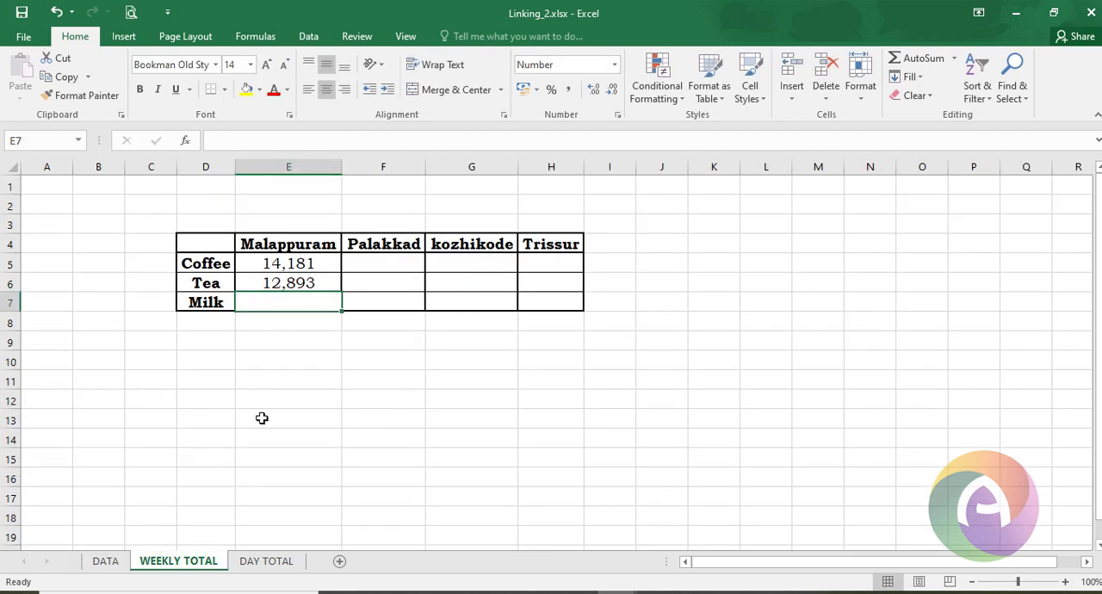
- Enter the Malappuram Milk weekly total as a formula summing DATA!D6, DATA!D12 and DATA!D18
text(=)
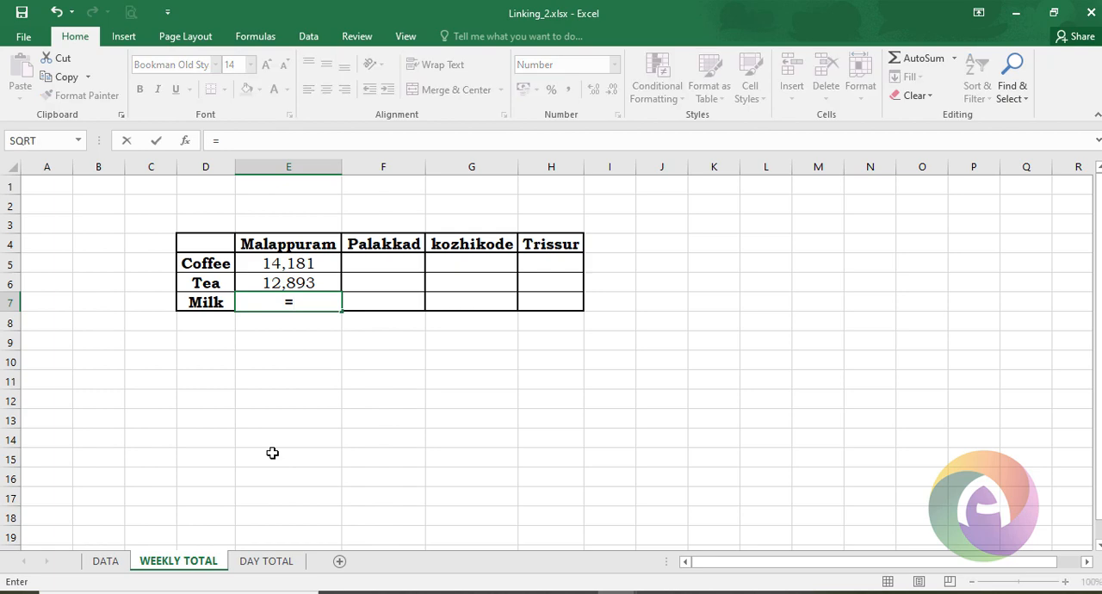
click(107, 561)
click(262, 278)
text(+)
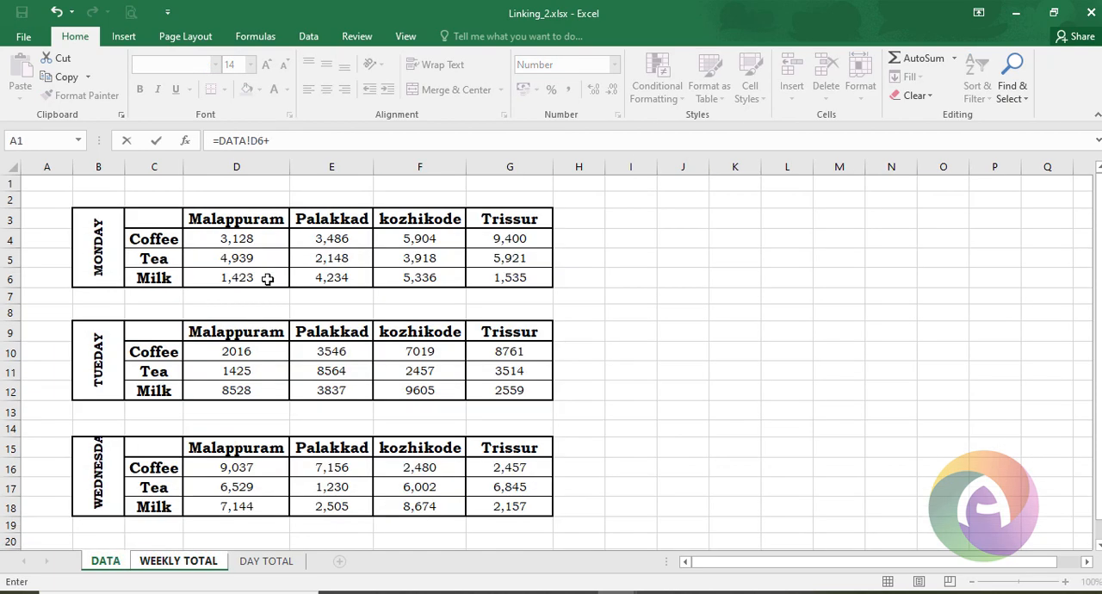
click(257, 389)
text(+)
click(247, 507)
text(+DATA!D18)
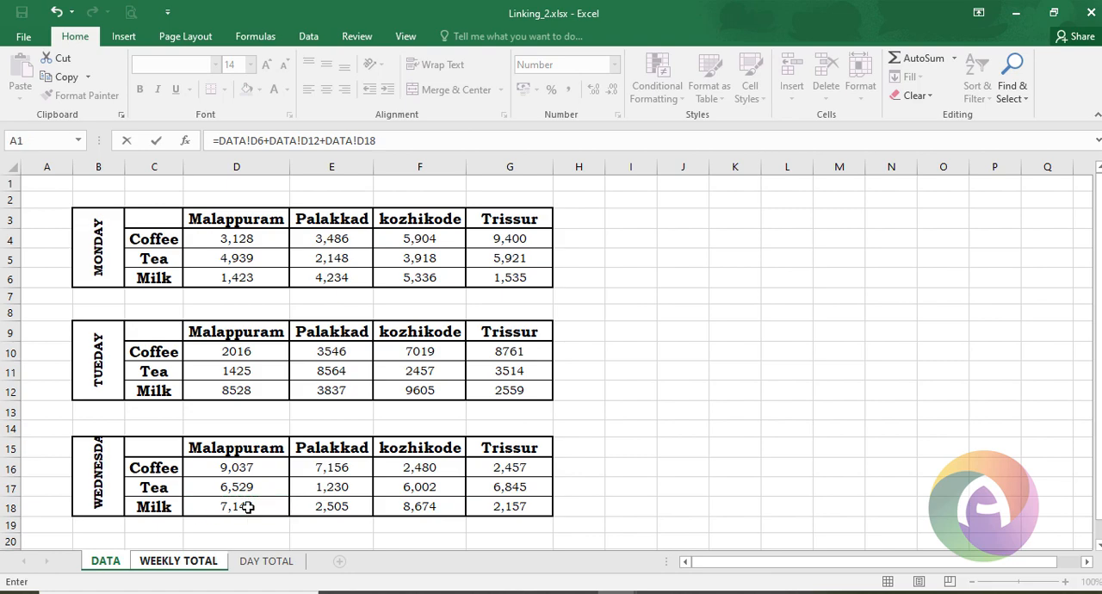
key(Return)
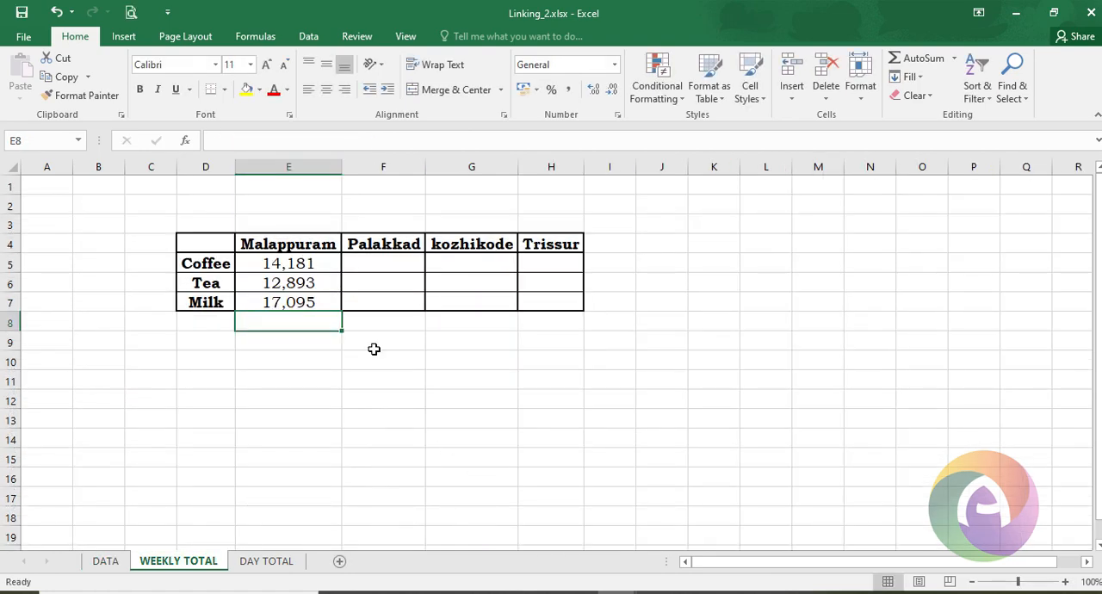
- Fill the Malappuram total formulas across the Palakkad, kozhikode and Trissur columns for Coffee, Tea and Milk
click(368, 264)
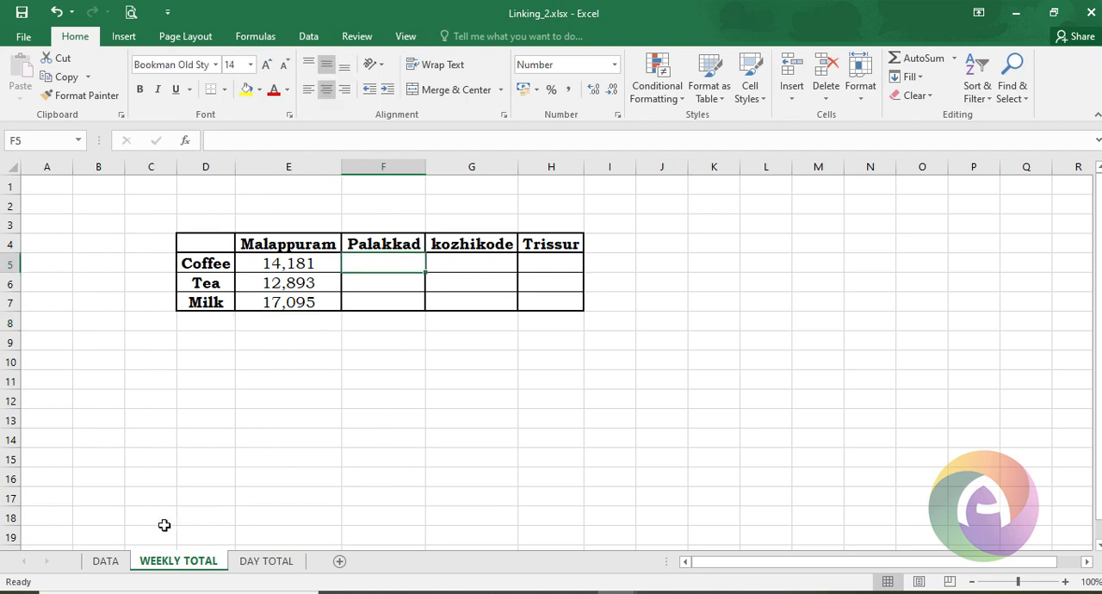
click(116, 564)
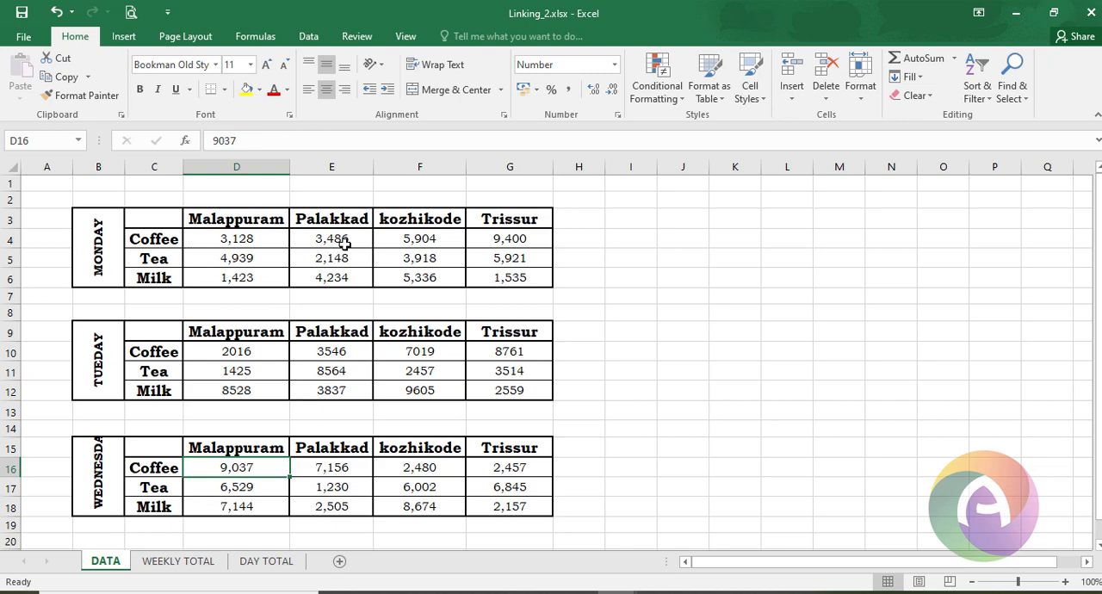
click(344, 248)
click(342, 352)
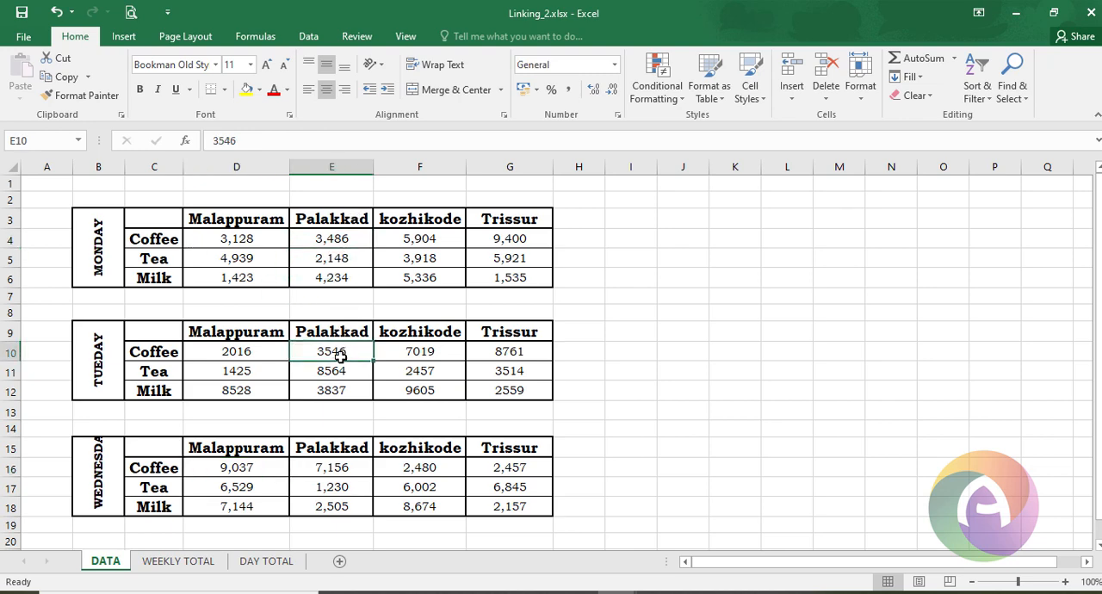
click(343, 470)
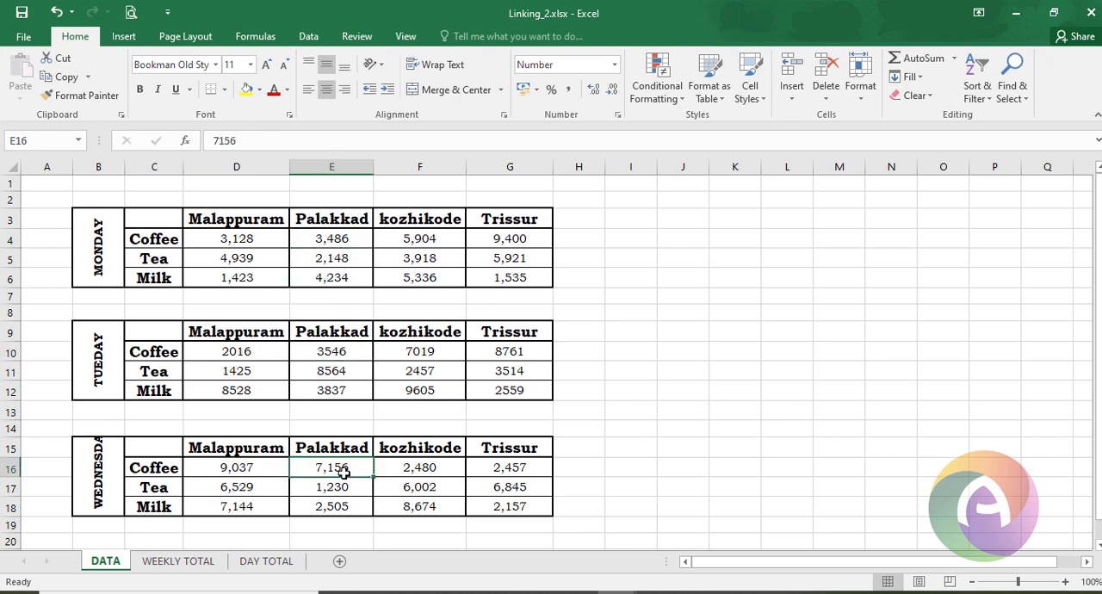
click(163, 564)
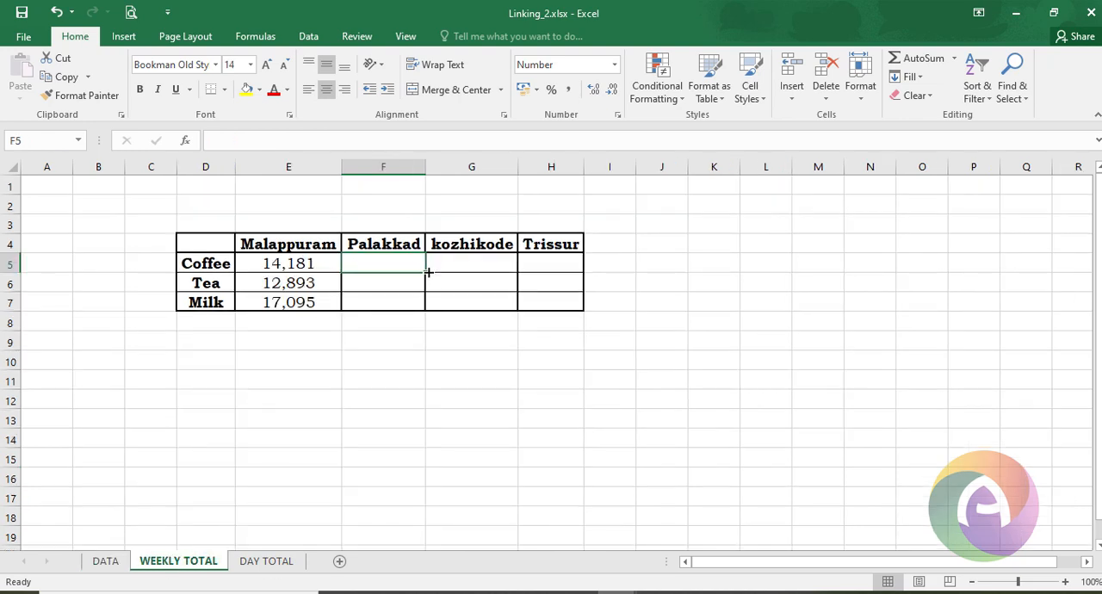
click(313, 265)
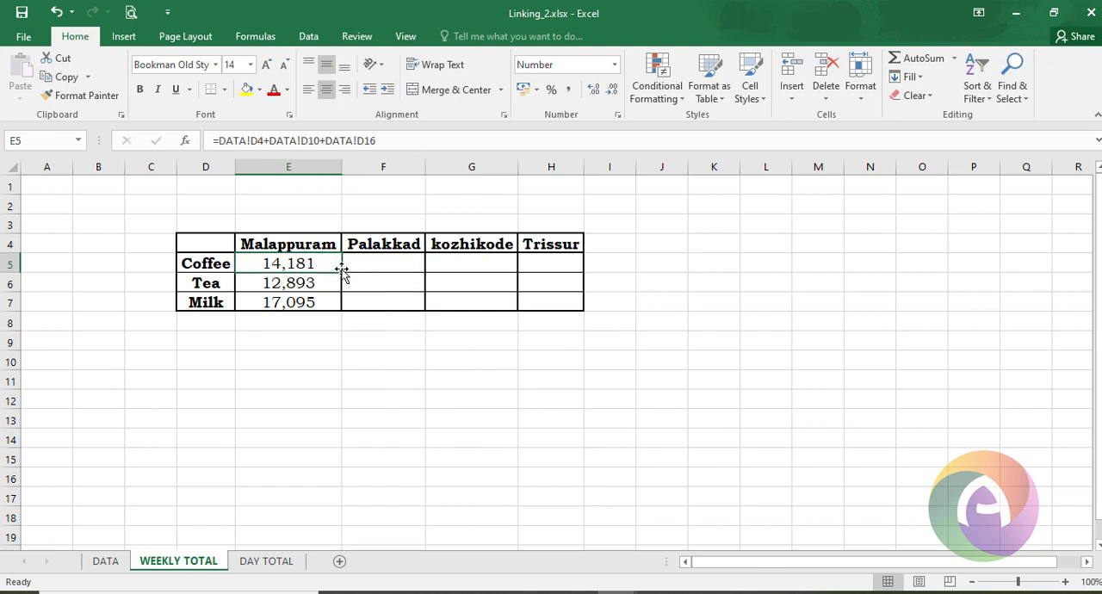
drag(343, 271, 568, 261)
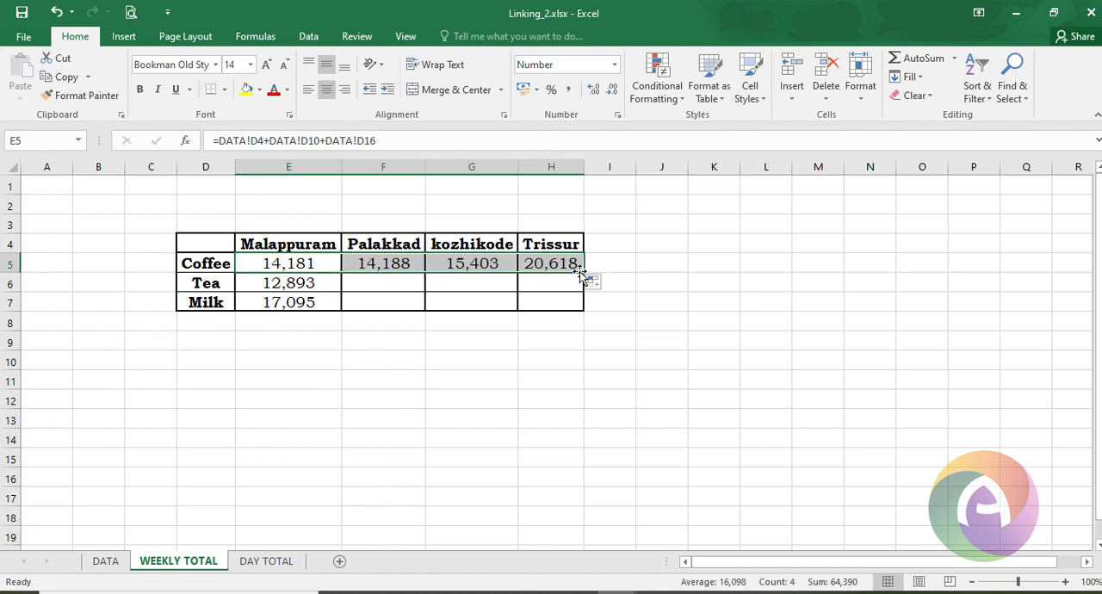
drag(582, 274, 583, 306)
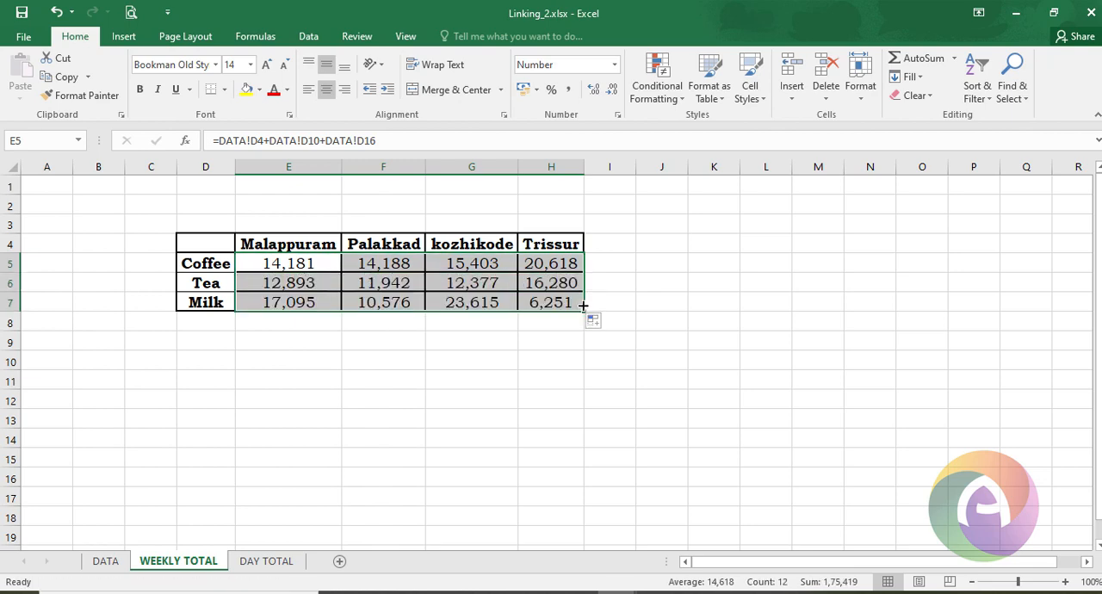
click(551, 303)
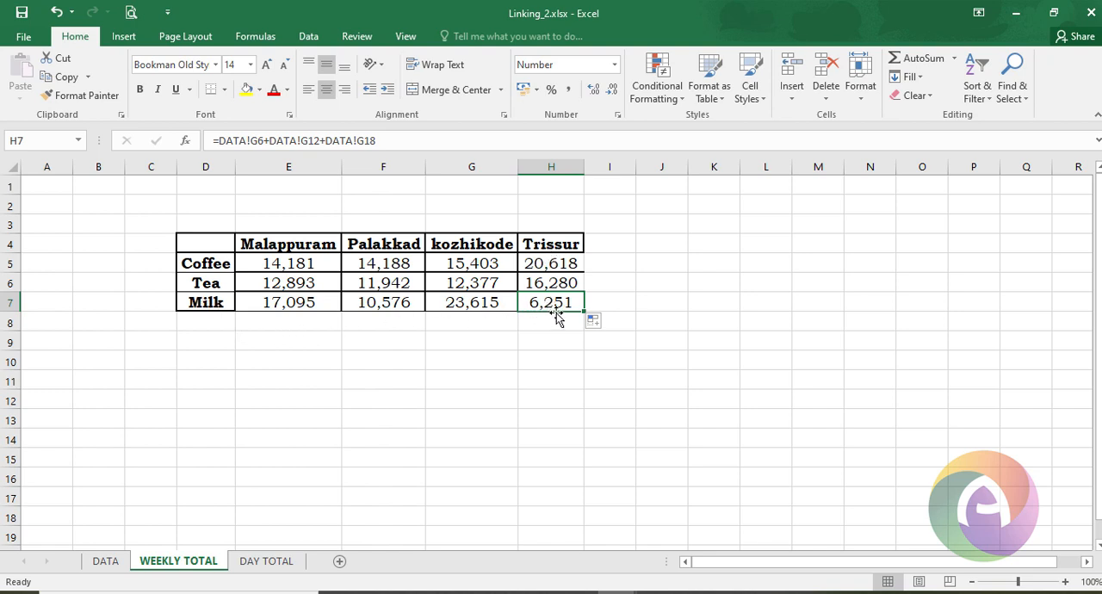
- Compare the WEEKLY TOTAL formulas with the product sales on the DATA sheet
click(113, 562)
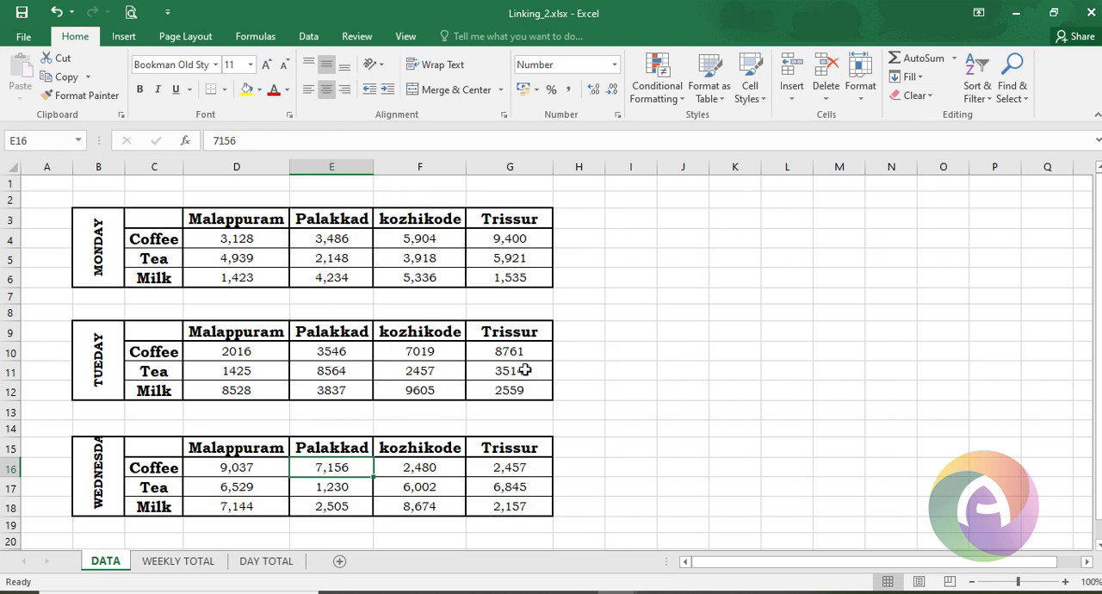
click(209, 563)
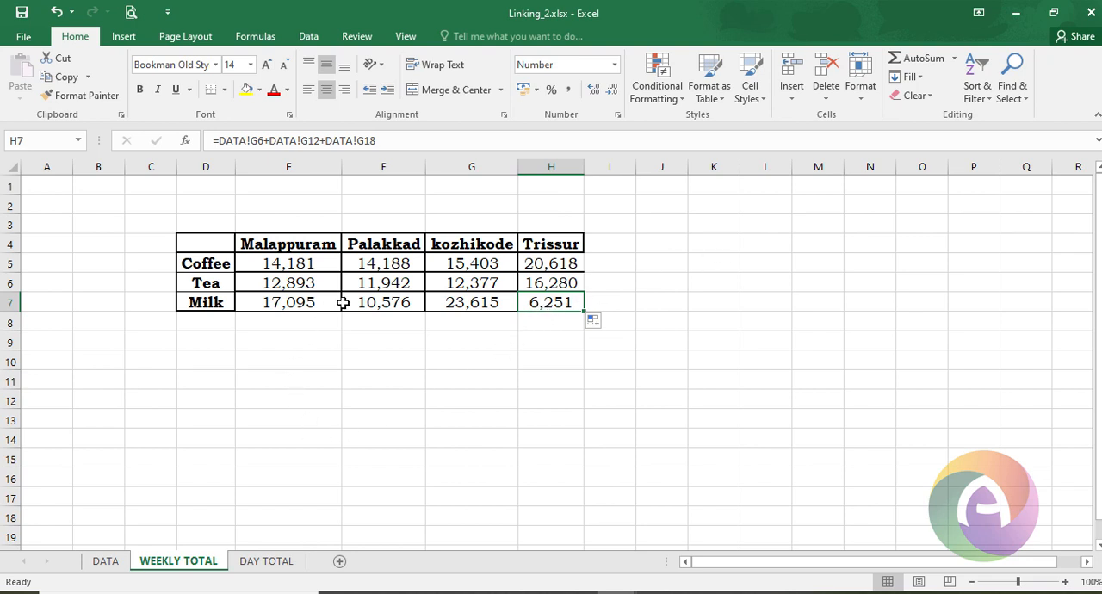
click(320, 263)
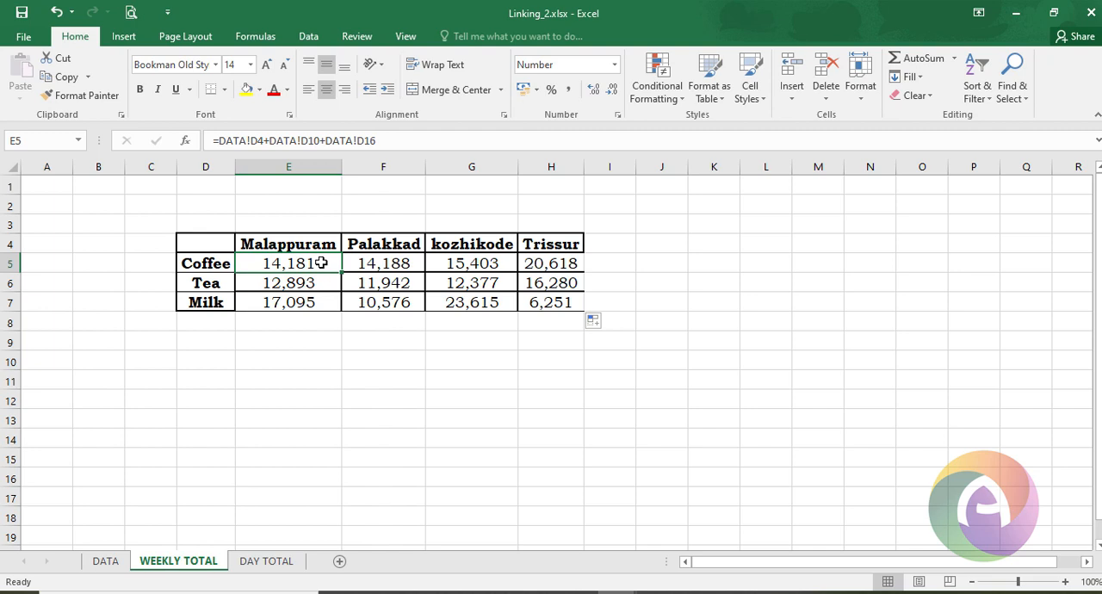
key(ctrl+z)
drag(342, 272, 571, 272)
drag(582, 274, 585, 317)
click(551, 438)
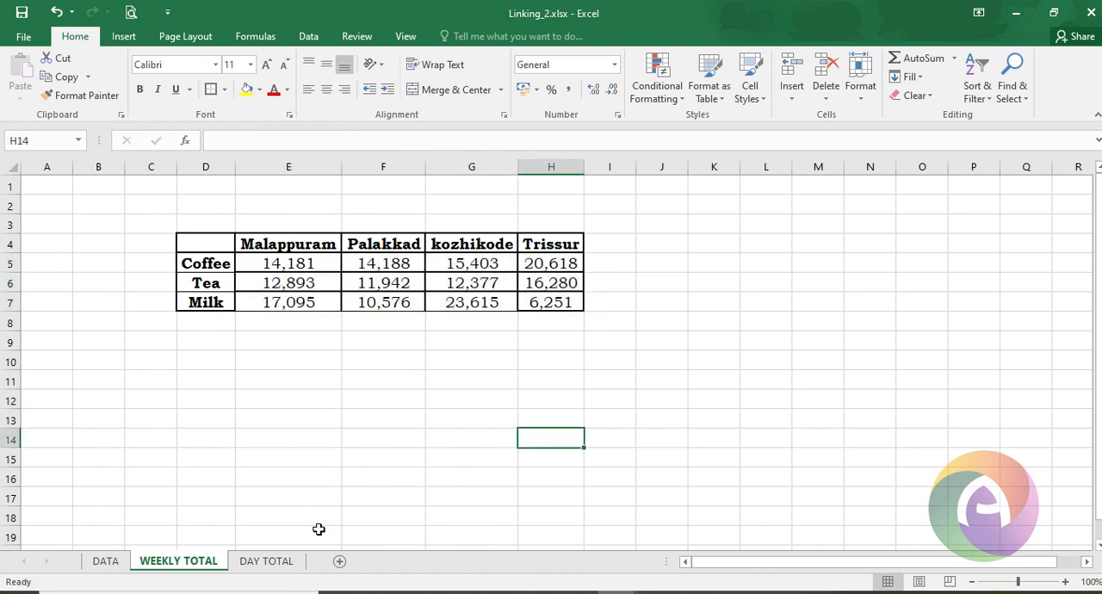
- Examine the empty DAY TOTAL sheet layout alongside the Monday figures on the DATA sheet
click(267, 562)
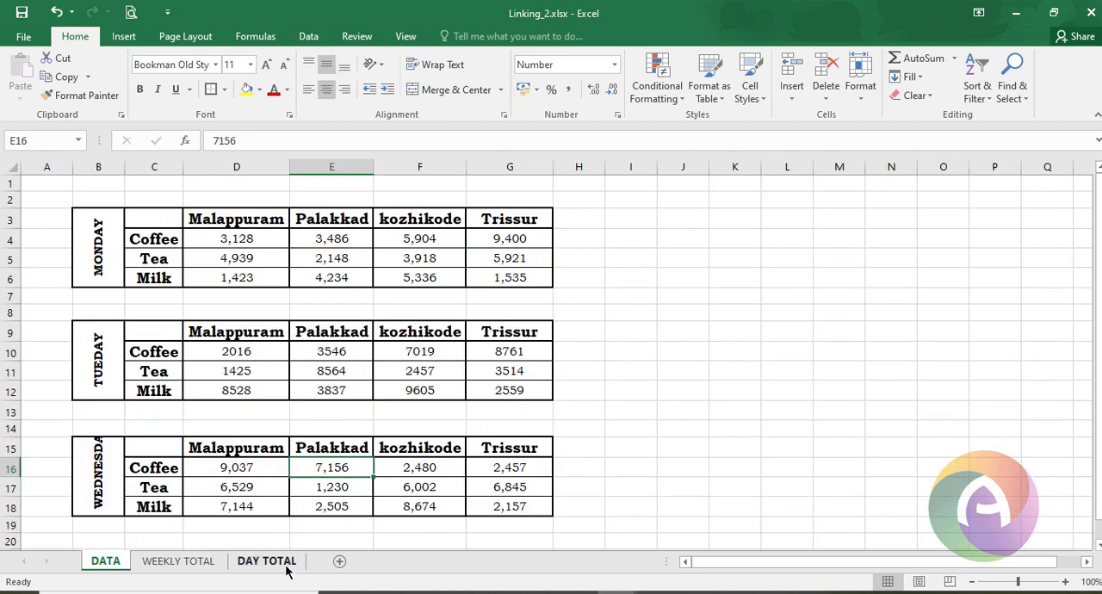
click(286, 568)
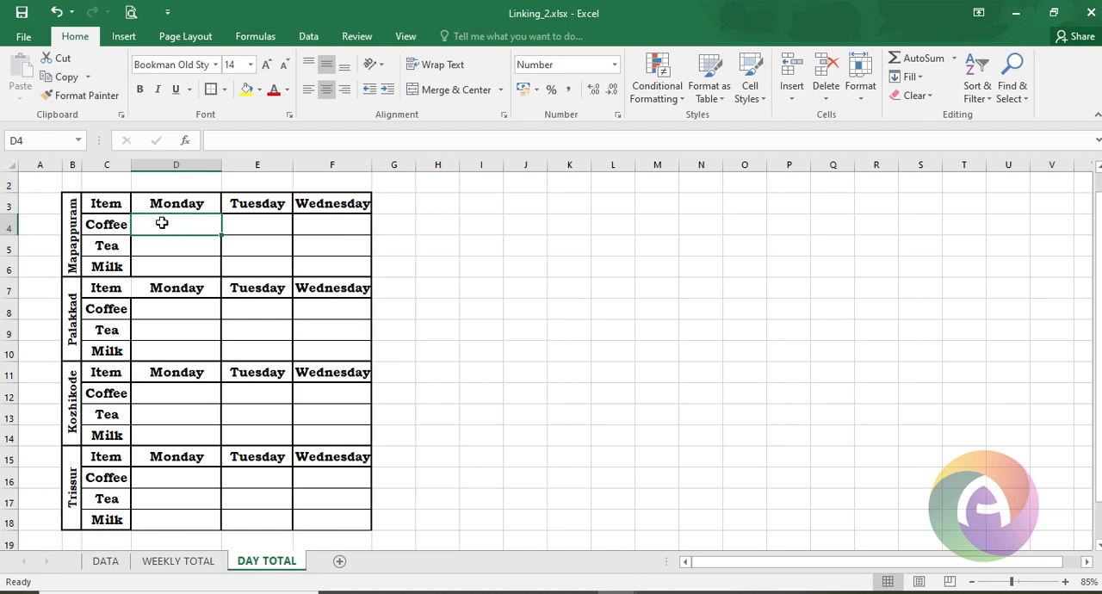
click(106, 561)
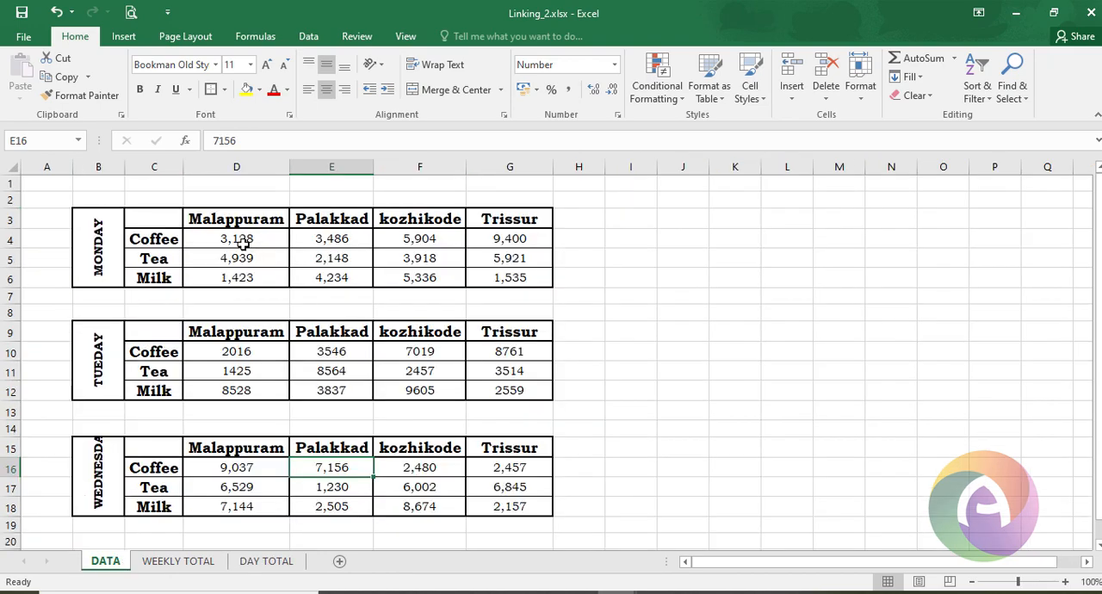
click(251, 564)
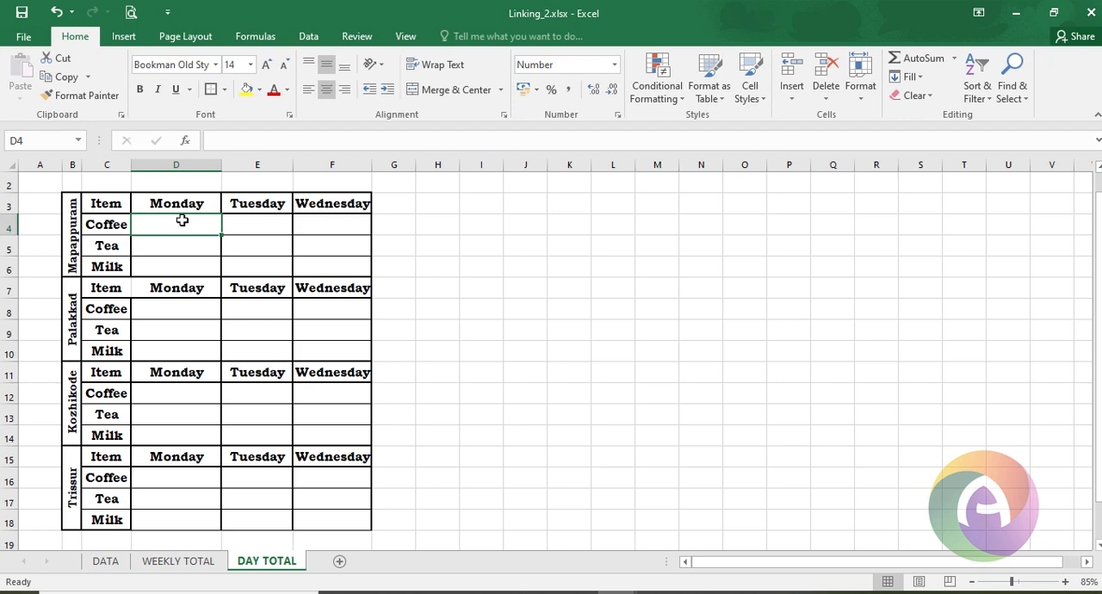
click(107, 560)
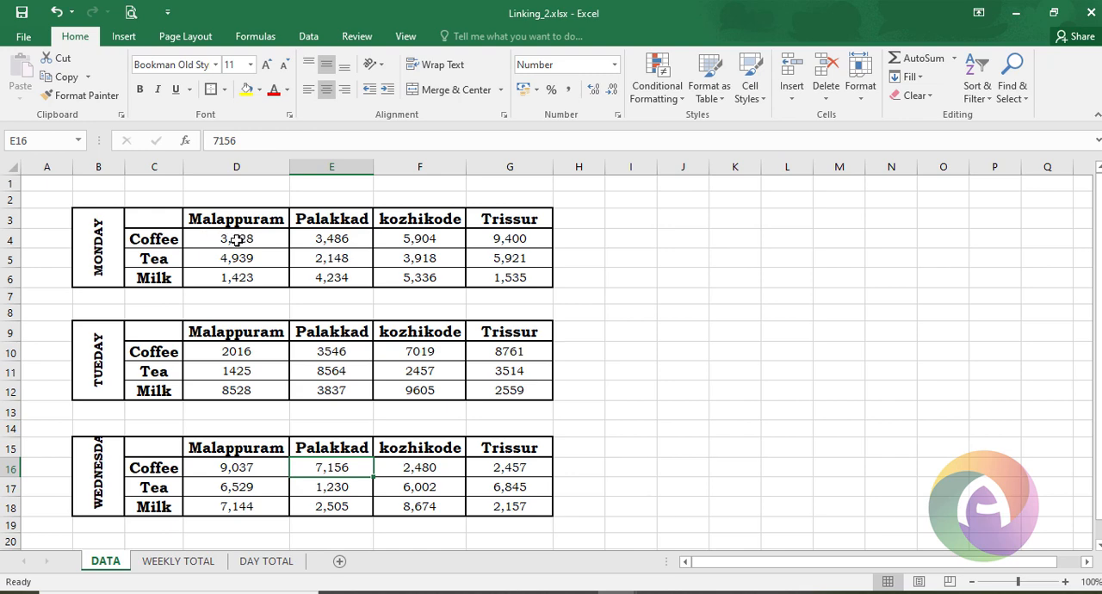
click(257, 242)
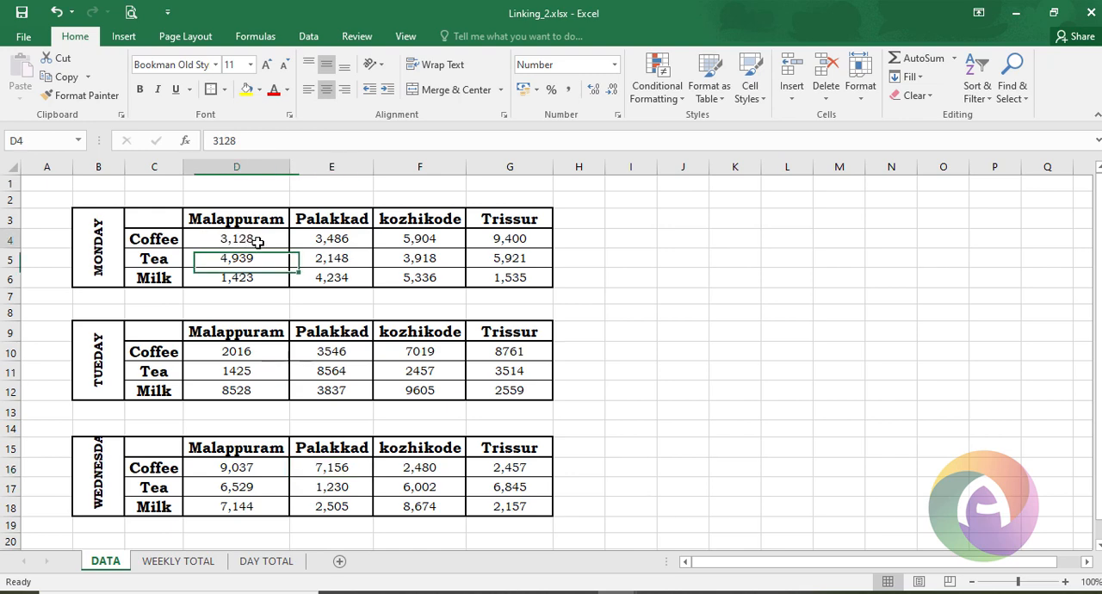
- Link the Malappuram Monday Coffee cell on DAY TOTAL to DATA!D4
click(266, 562)
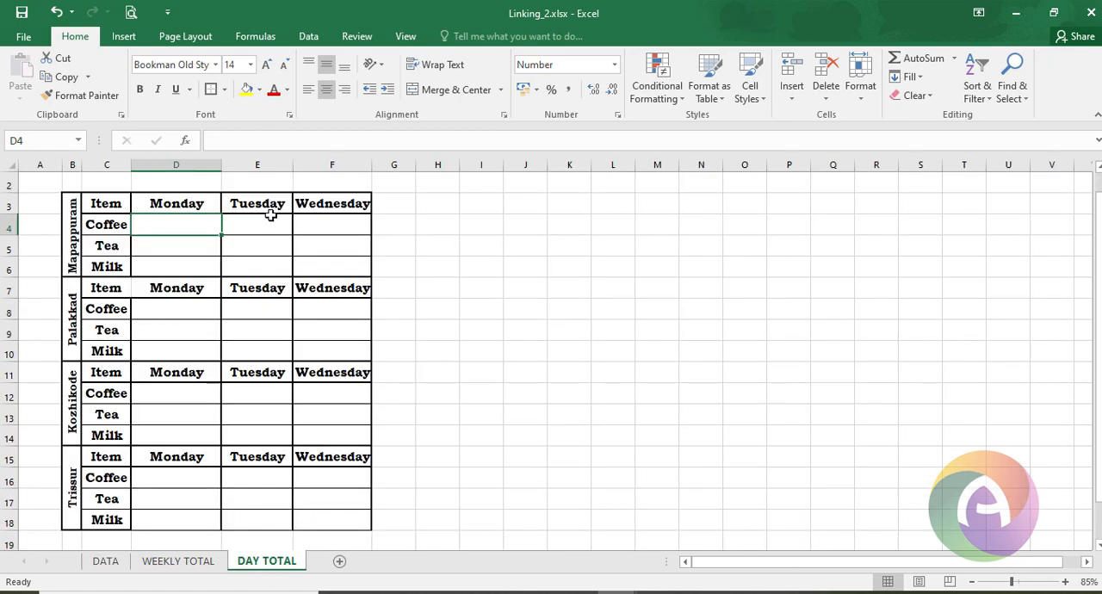
text(=)
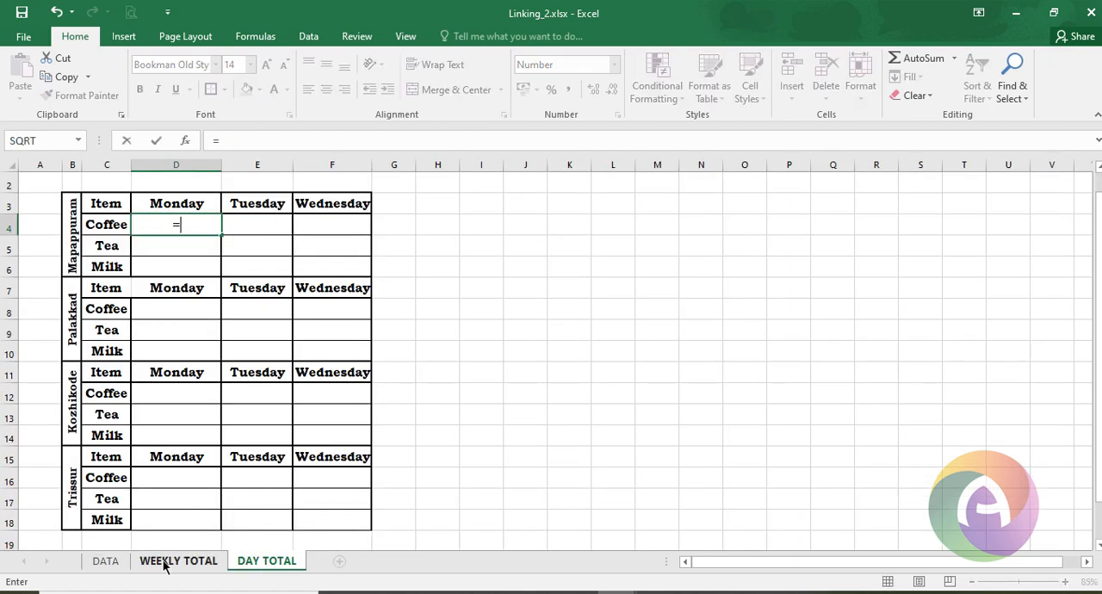
click(105, 562)
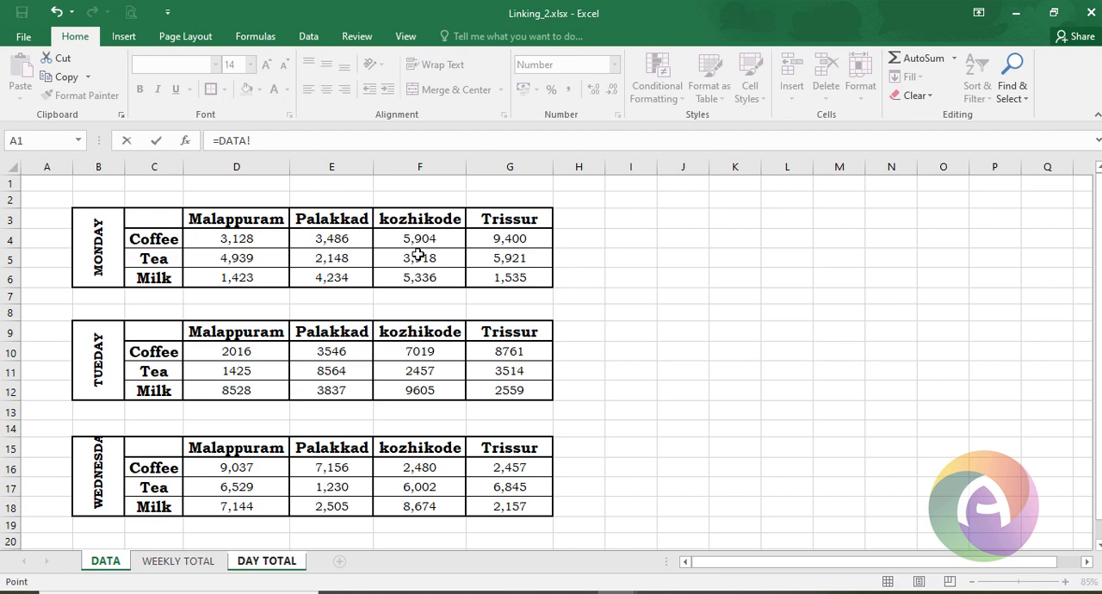
click(227, 234)
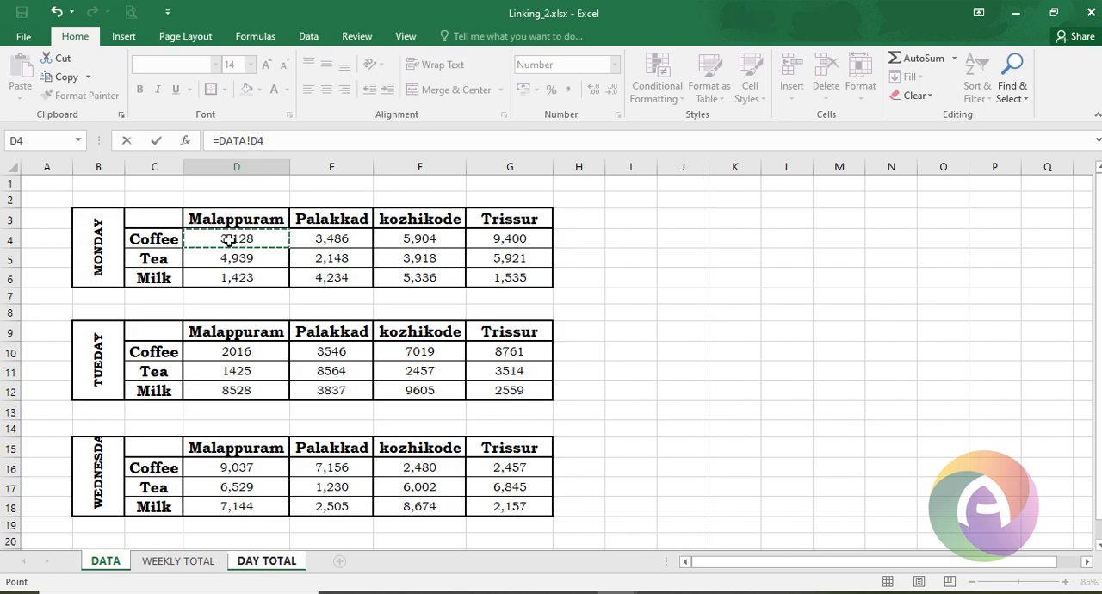
key(Return)
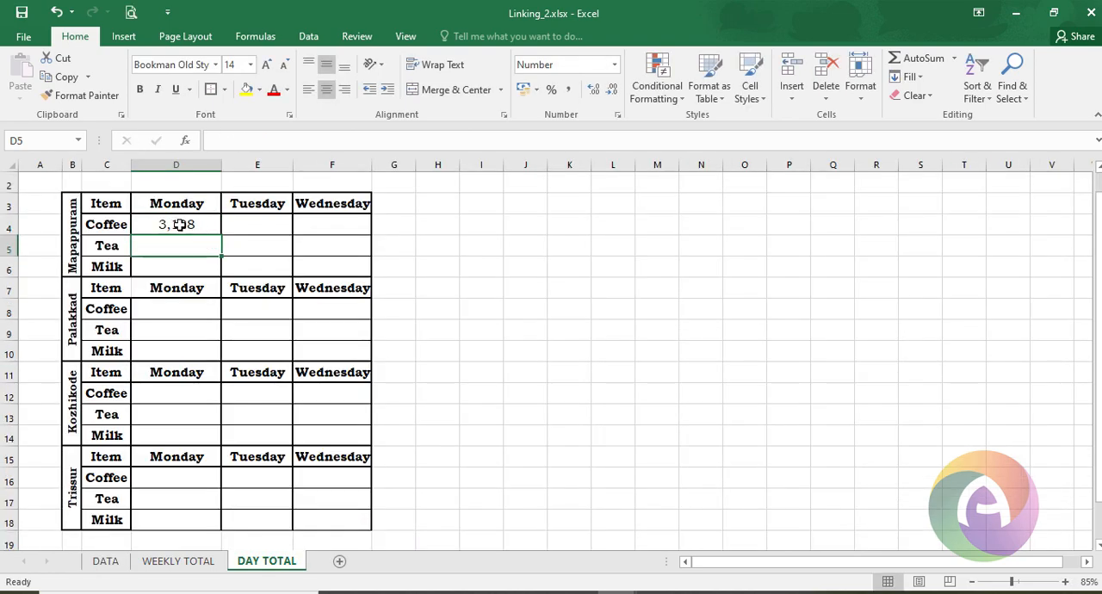
- Fill the Malappuram Coffee link across to Wednesday and down through the Tea and Milk rows
click(179, 224)
drag(221, 235, 268, 255)
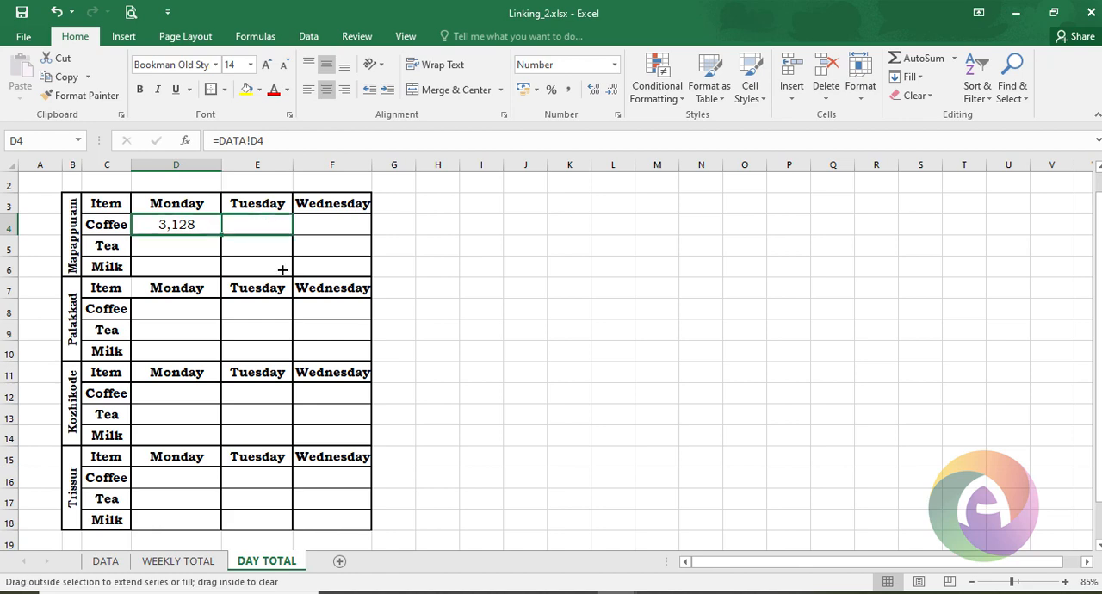
drag(350, 280, 368, 286)
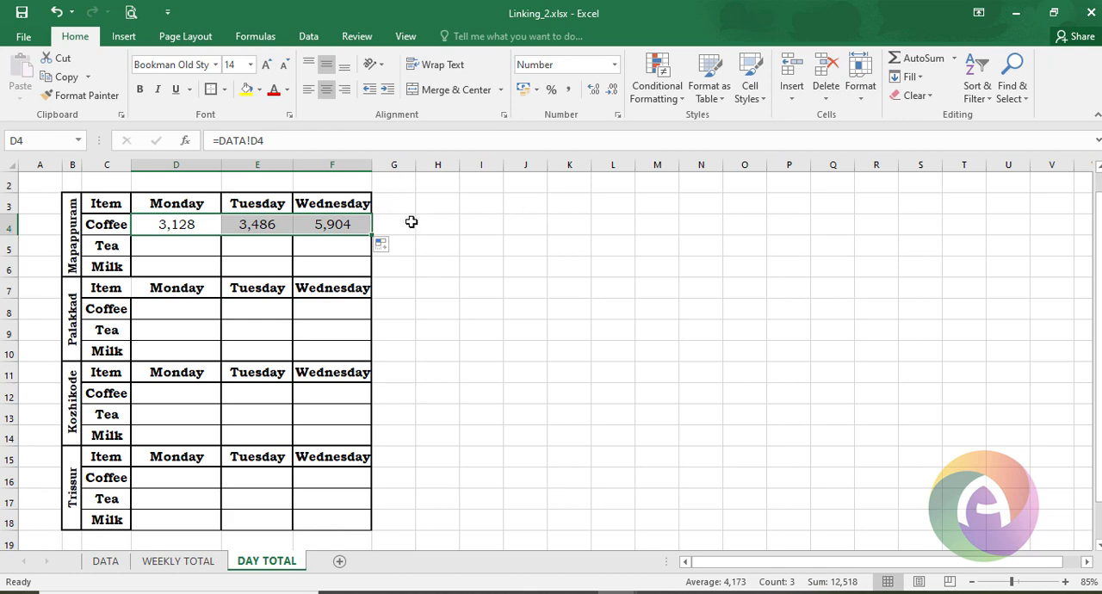
drag(377, 227, 365, 272)
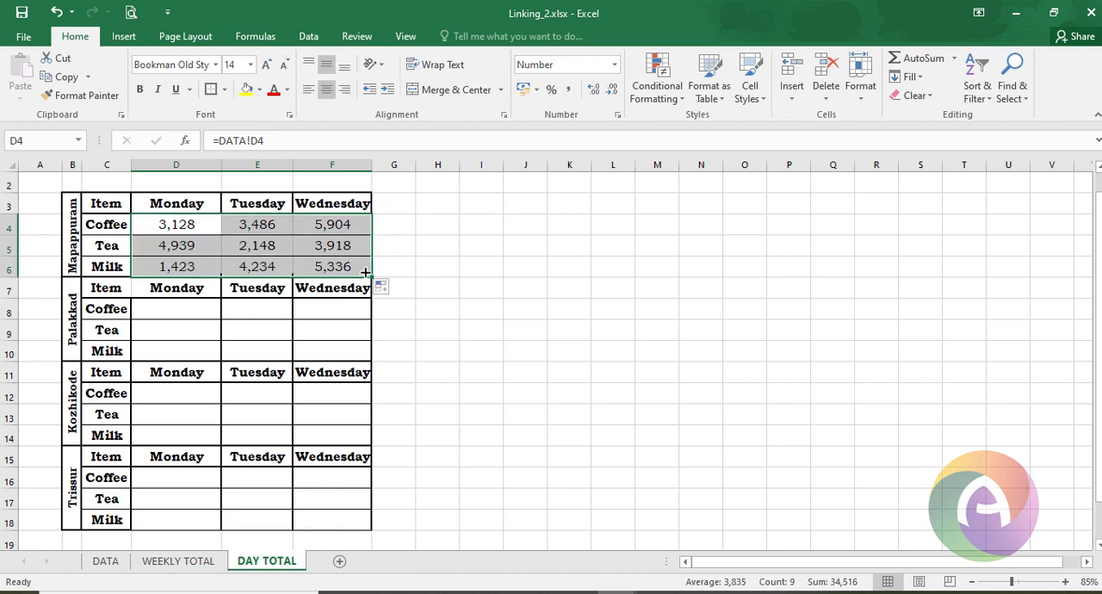
- Link the Palakkad Monday Coffee cell to DATA!E4 and fill it across to Wednesday
click(204, 310)
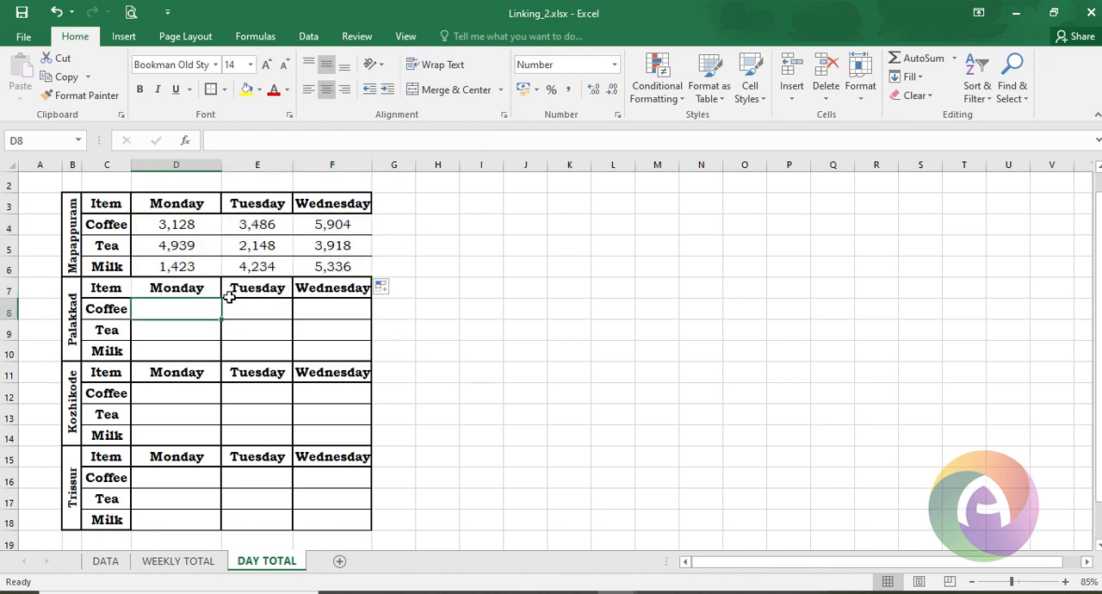
drag(114, 481, 174, 313)
click(174, 313)
text(=)
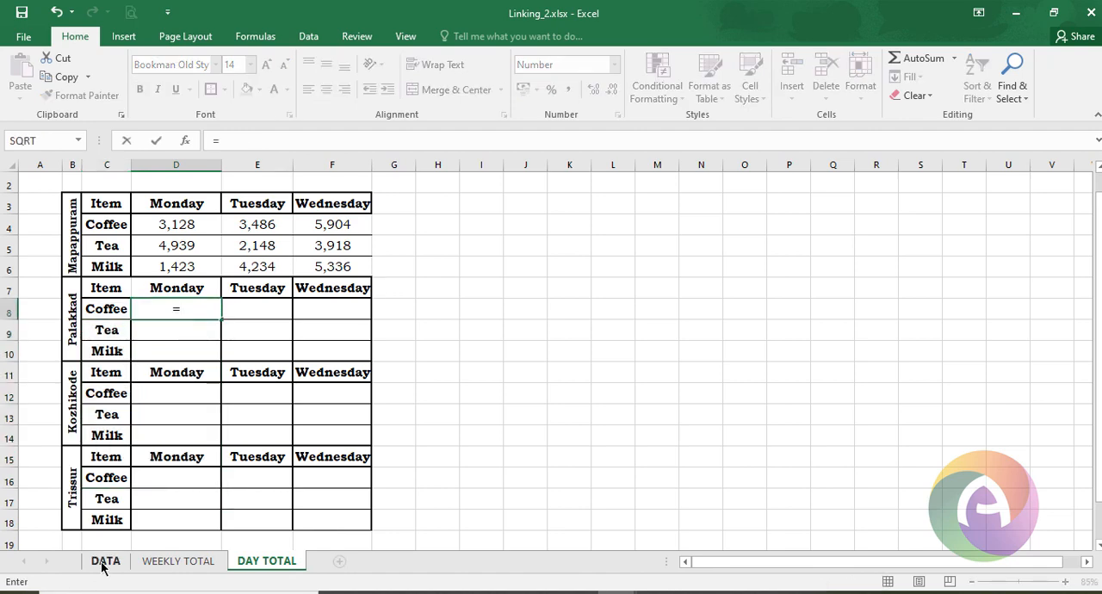
click(102, 564)
click(332, 231)
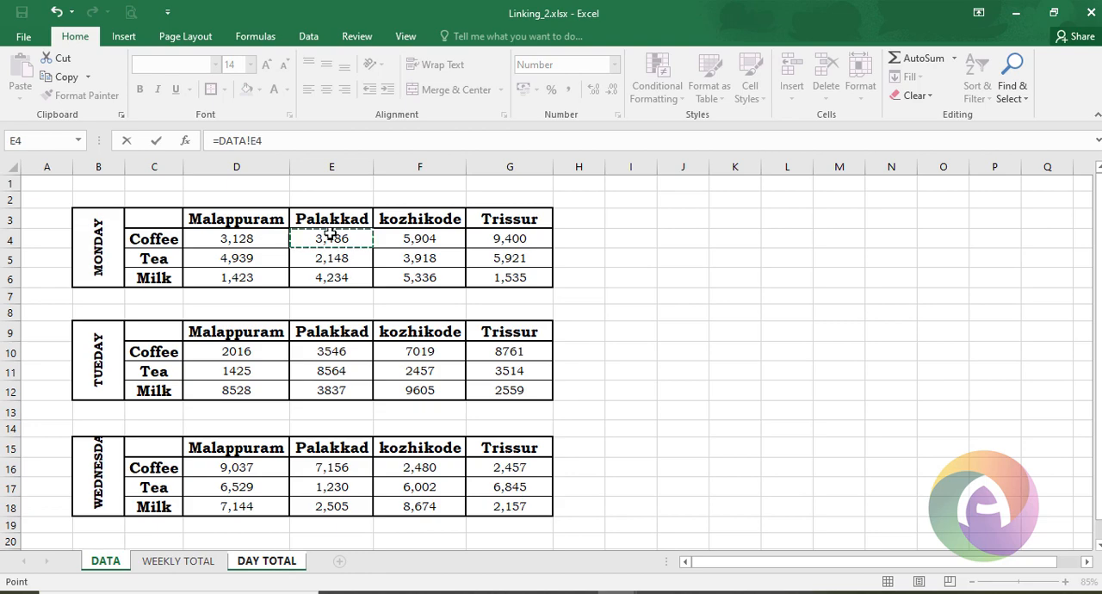
key(ctrl+Return)
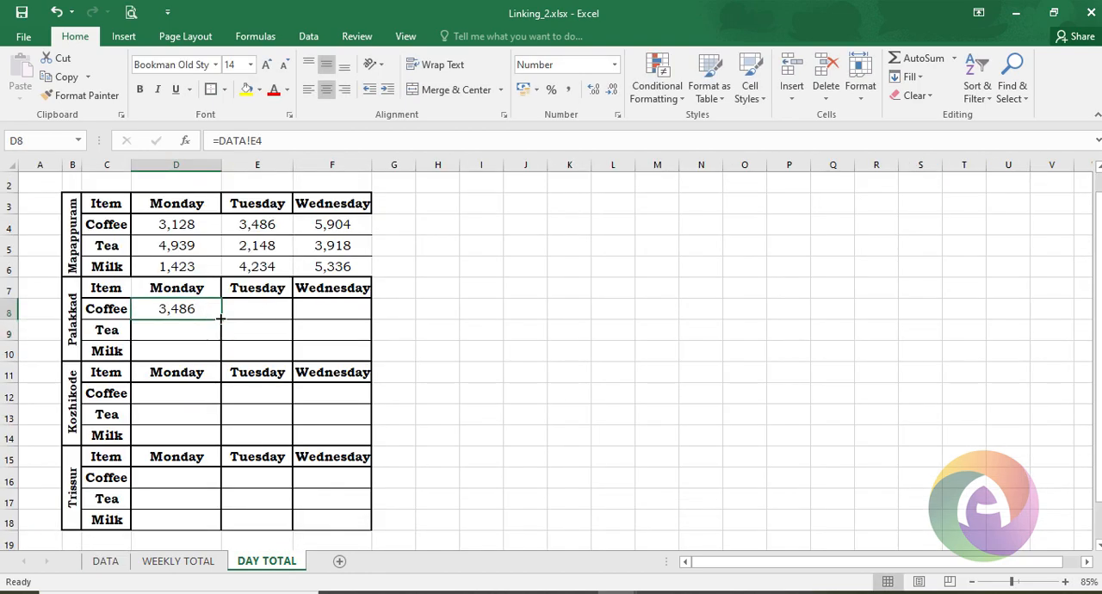
drag(220, 319, 369, 320)
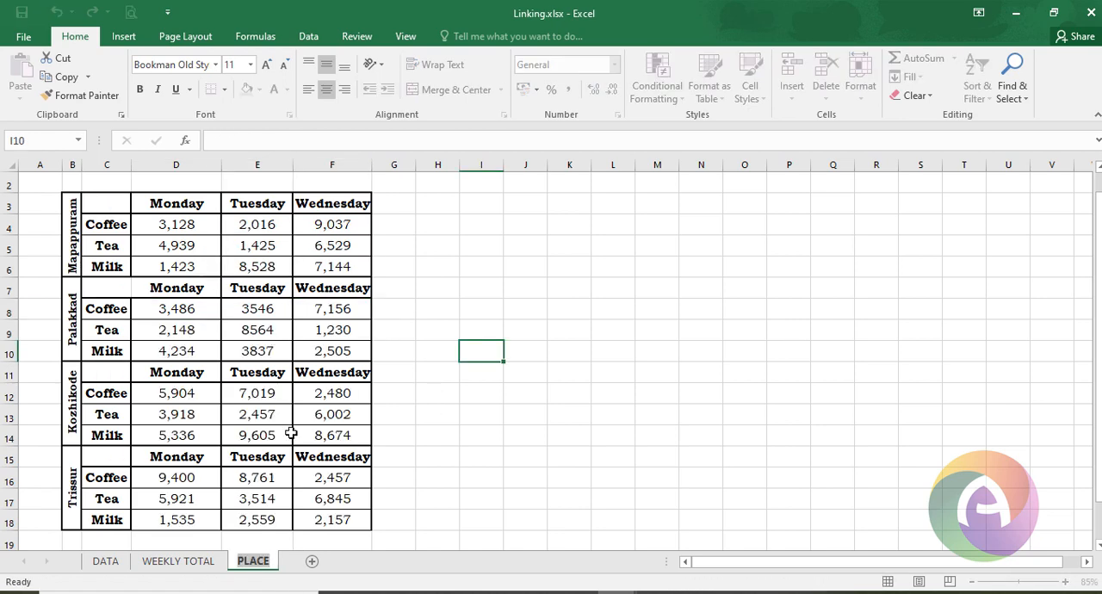
- Check the linked formulas on the PLACE and WEEKLY TOTAL sheets
click(188, 394)
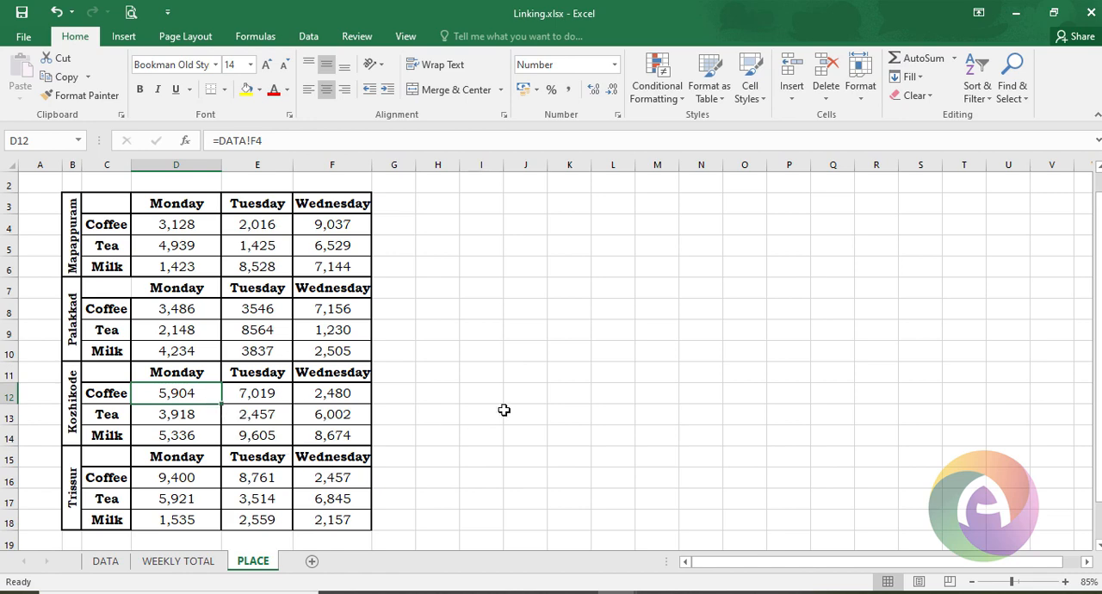
click(202, 563)
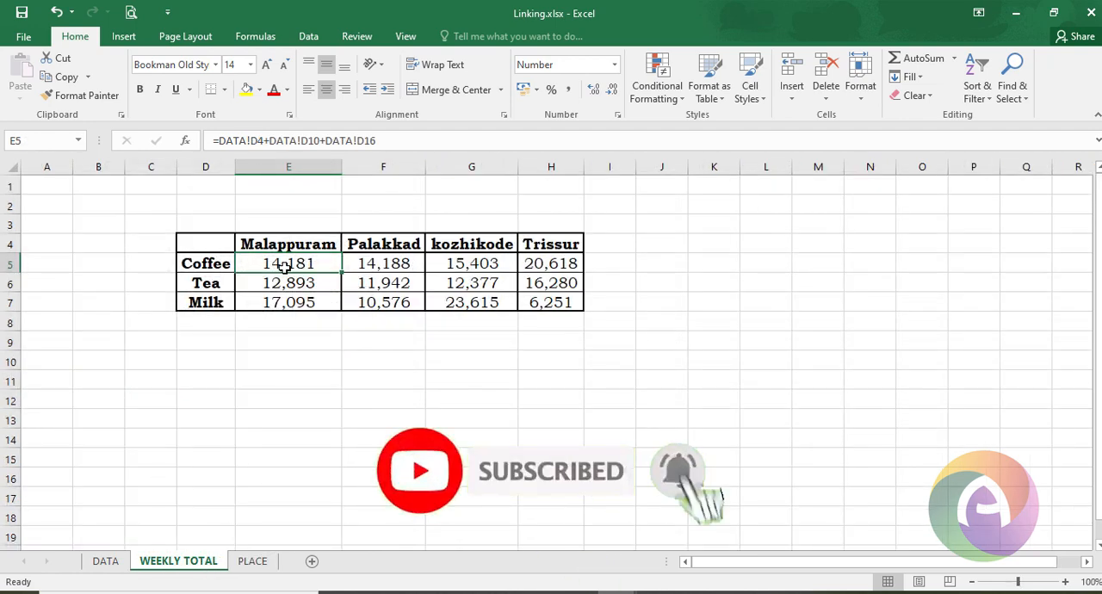
click(110, 561)
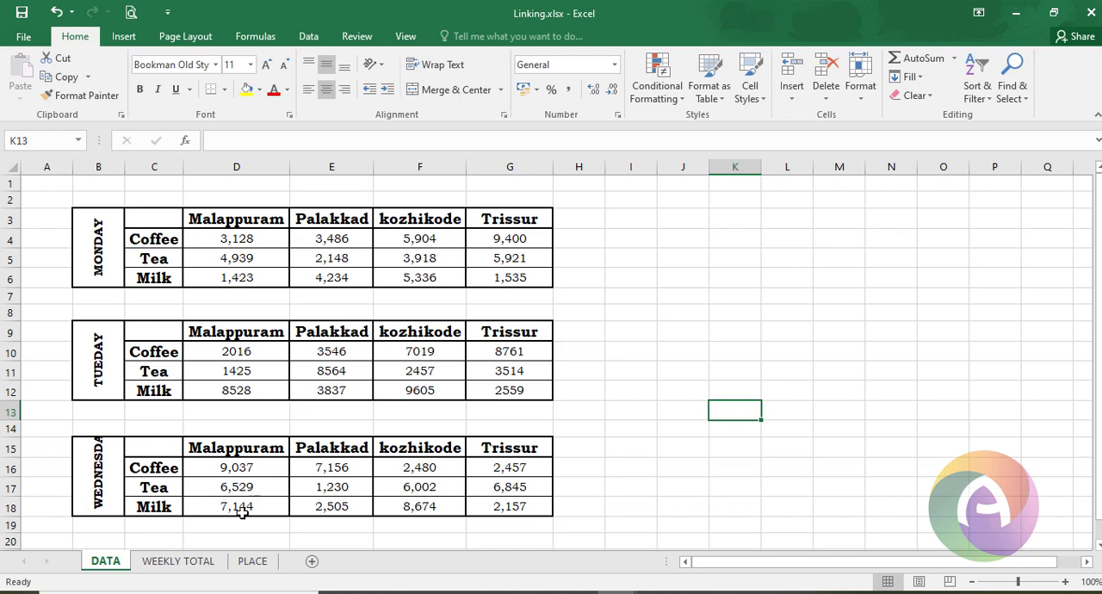
- Clear all Monday, Tuesday and Wednesday sales figures from the DATA sheet tables
click(257, 238)
drag(258, 239, 504, 258)
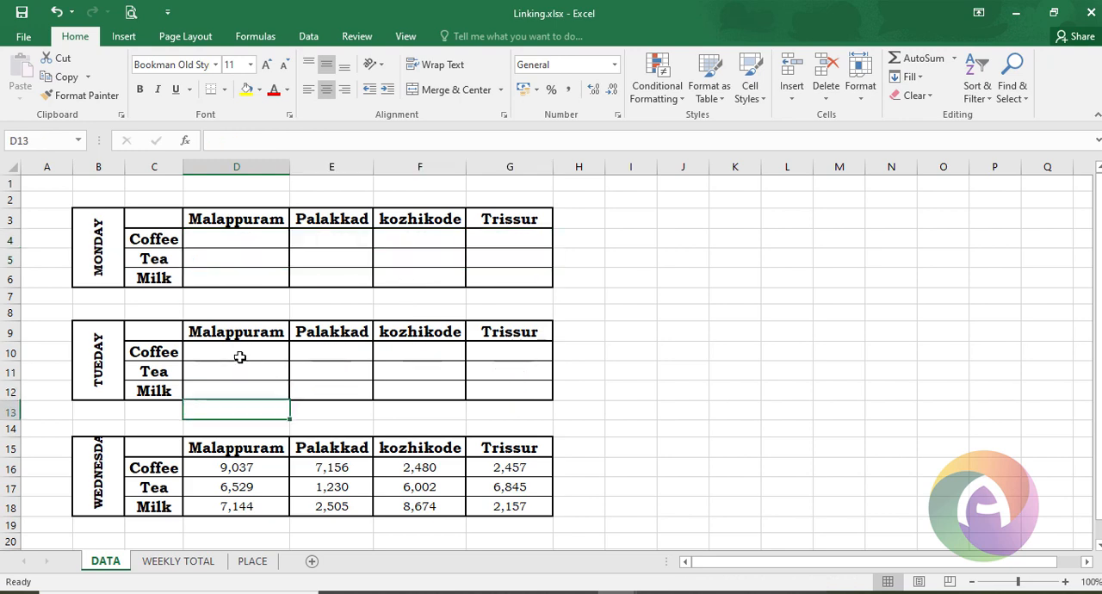
key(Down)
key(Down)
key(Down)
key(Down)
key(shift+Right)
key(shift+Down)
key(shift+Down)
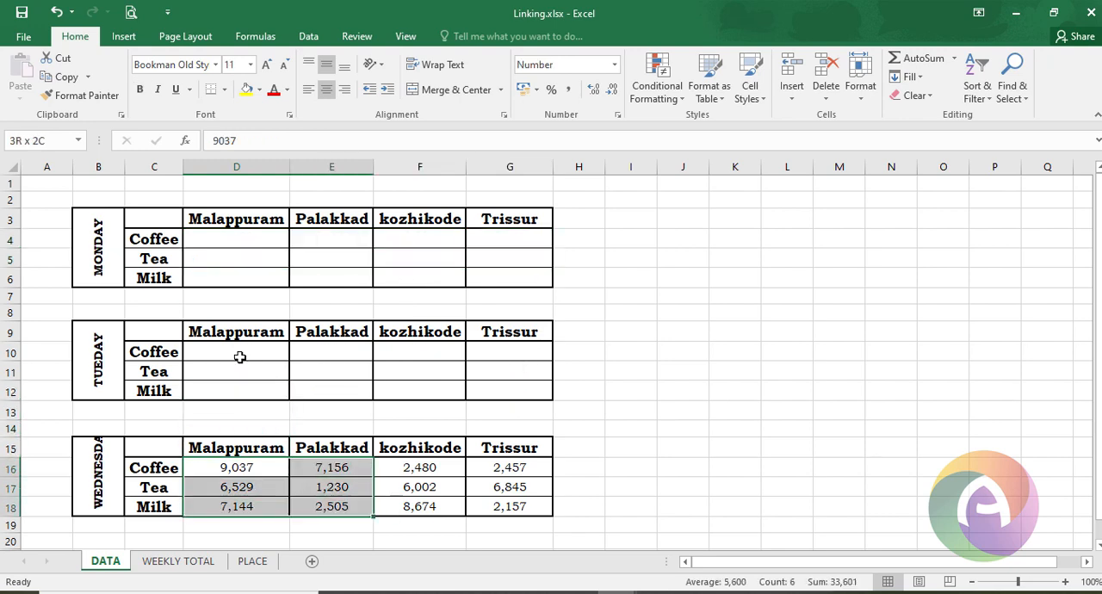
key(shift+Right)
key(shift+Right)
key(shift+Right)
key(shift+Left)
key(Delete)
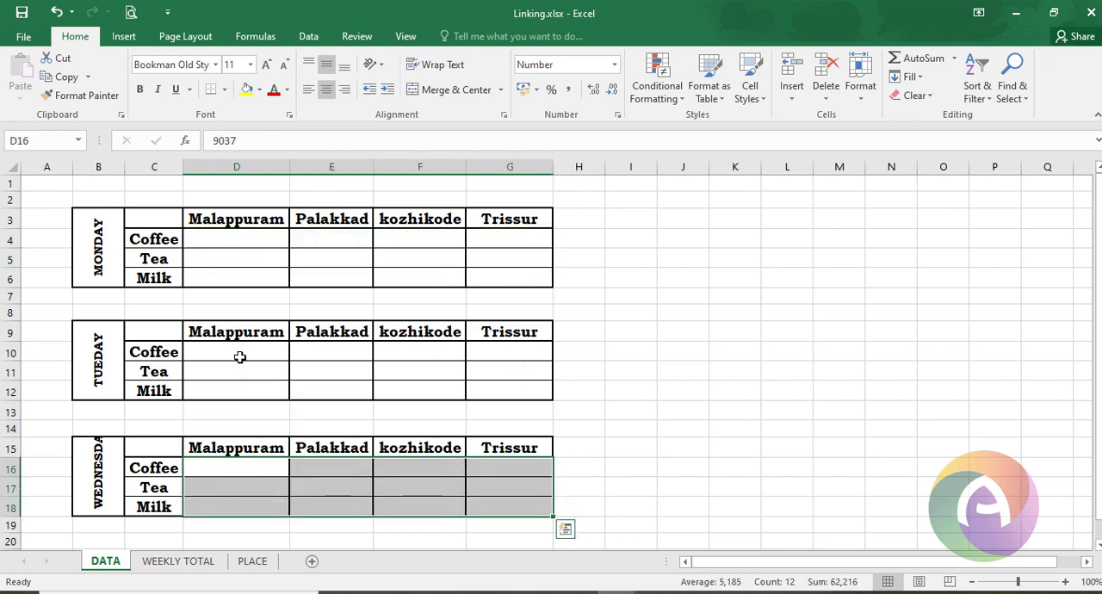
click(239, 428)
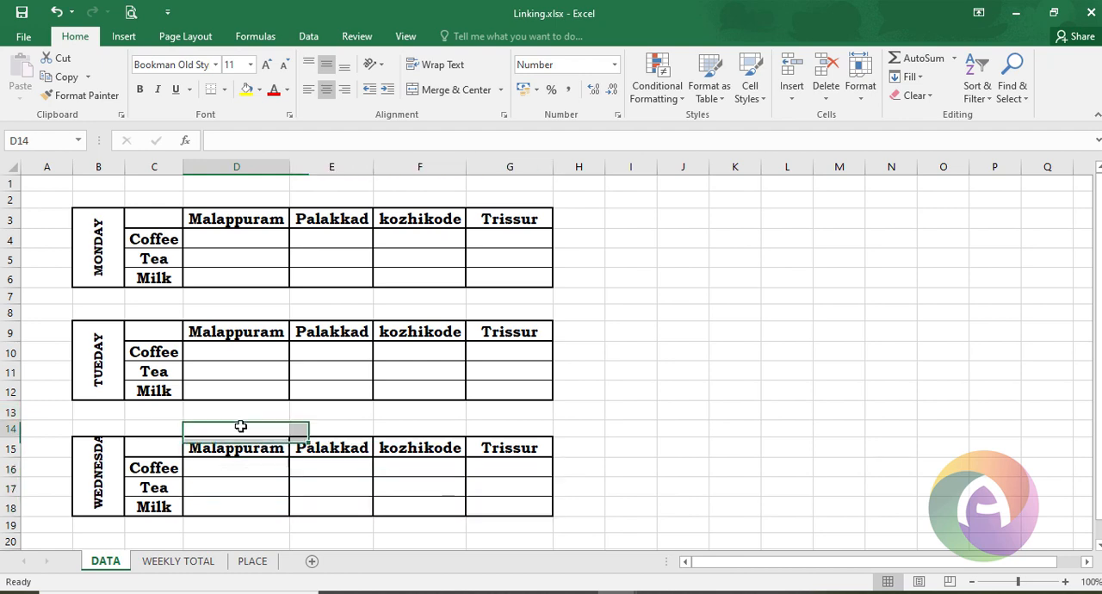
- Examine the linked cells on the WEEKLY TOTAL and PLACE sheets
click(178, 561)
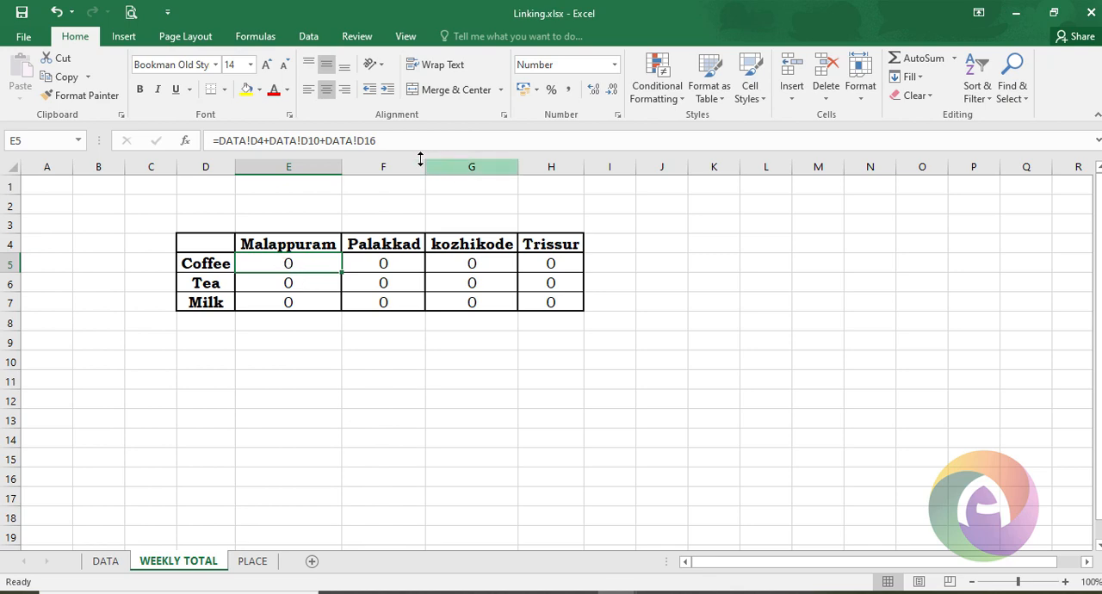
click(396, 282)
click(443, 283)
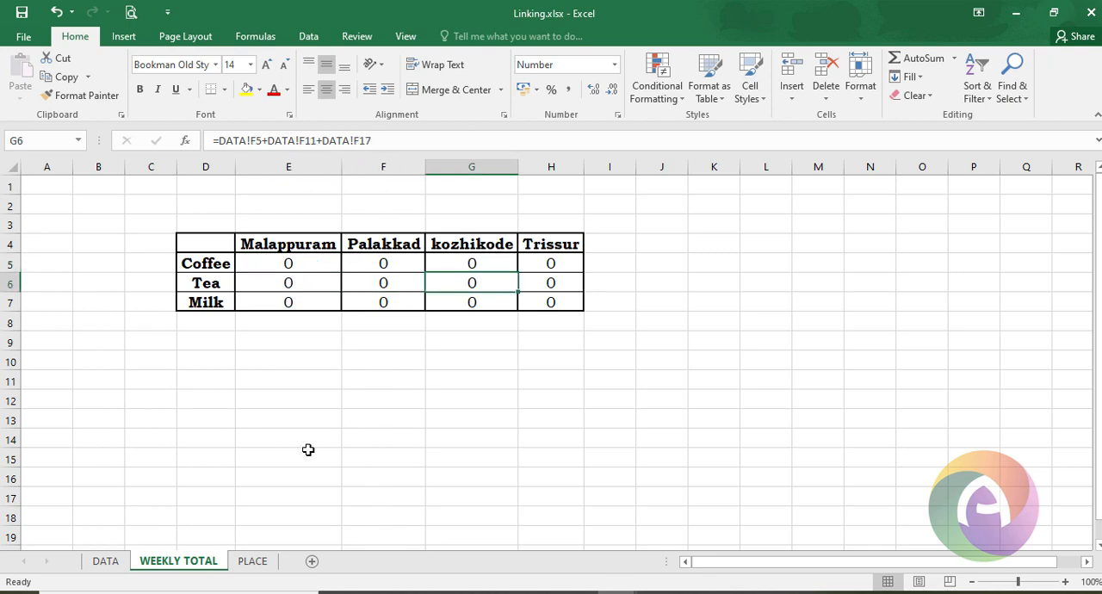
click(256, 564)
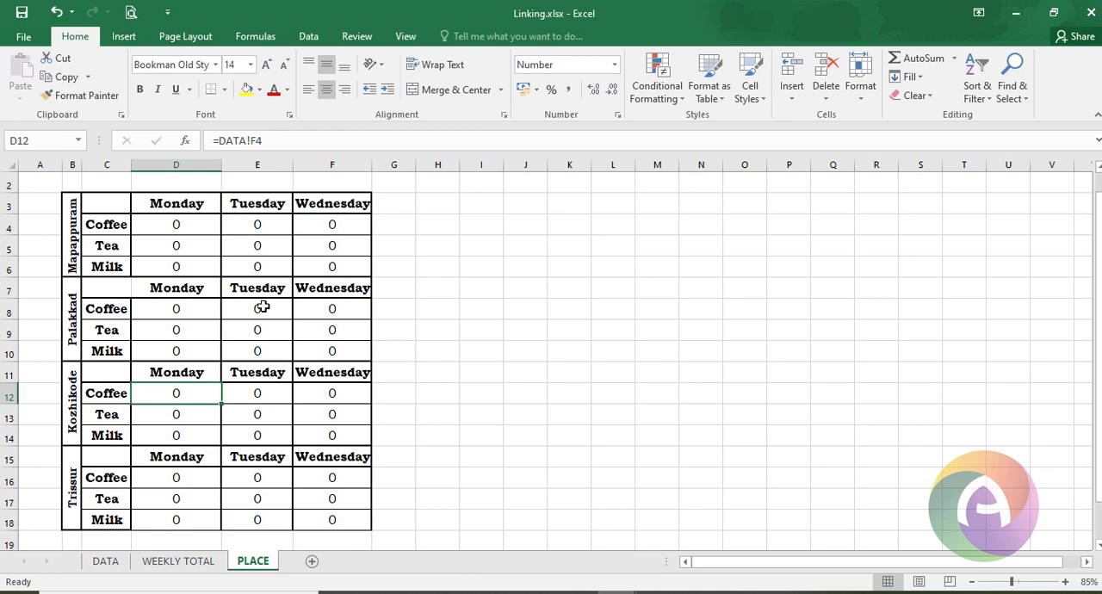
click(107, 561)
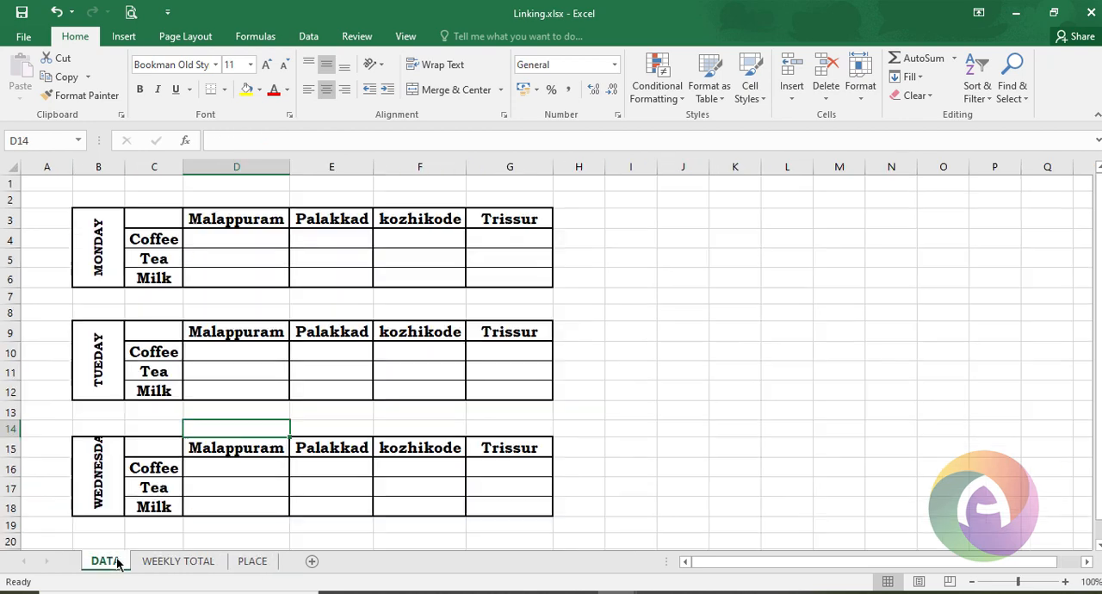
- Enter 1375 as the Monday Malappuram Coffee sales on the DATA sheet
click(260, 234)
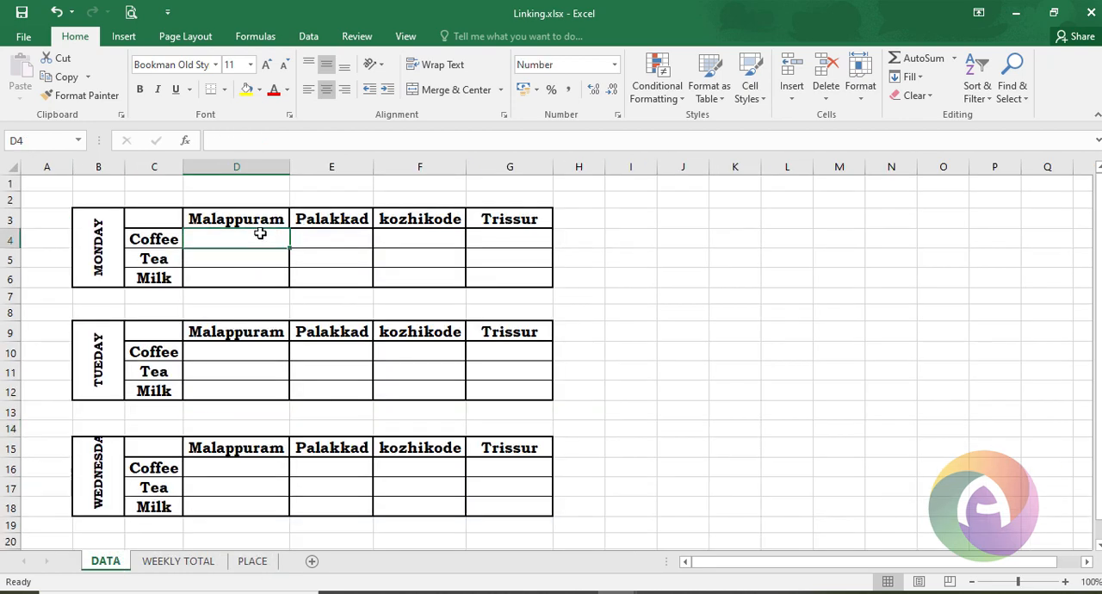
text(137)
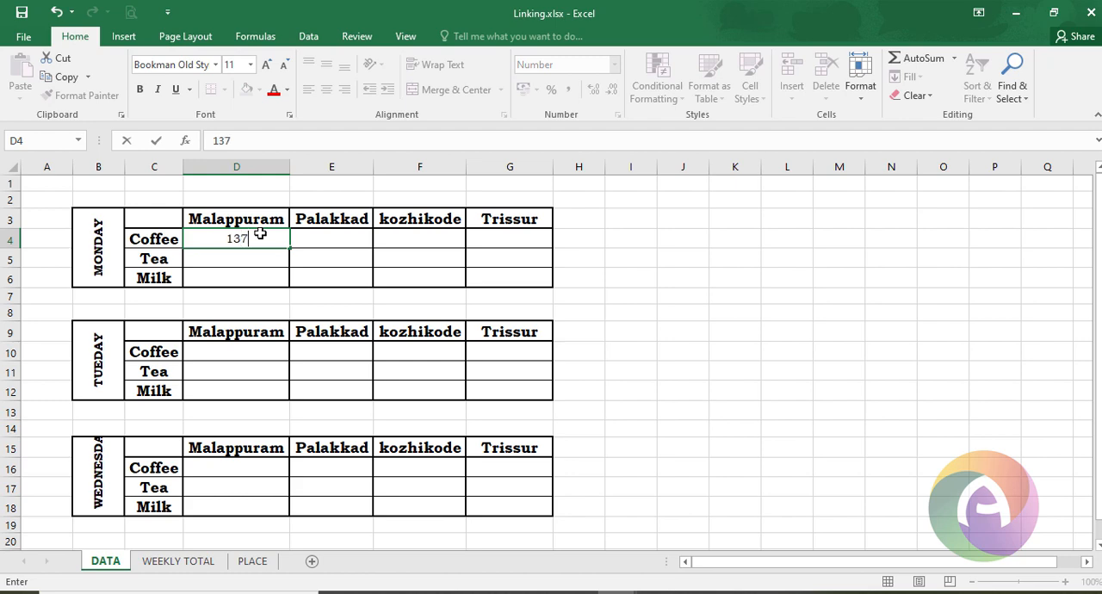
text(5)
key(Return)
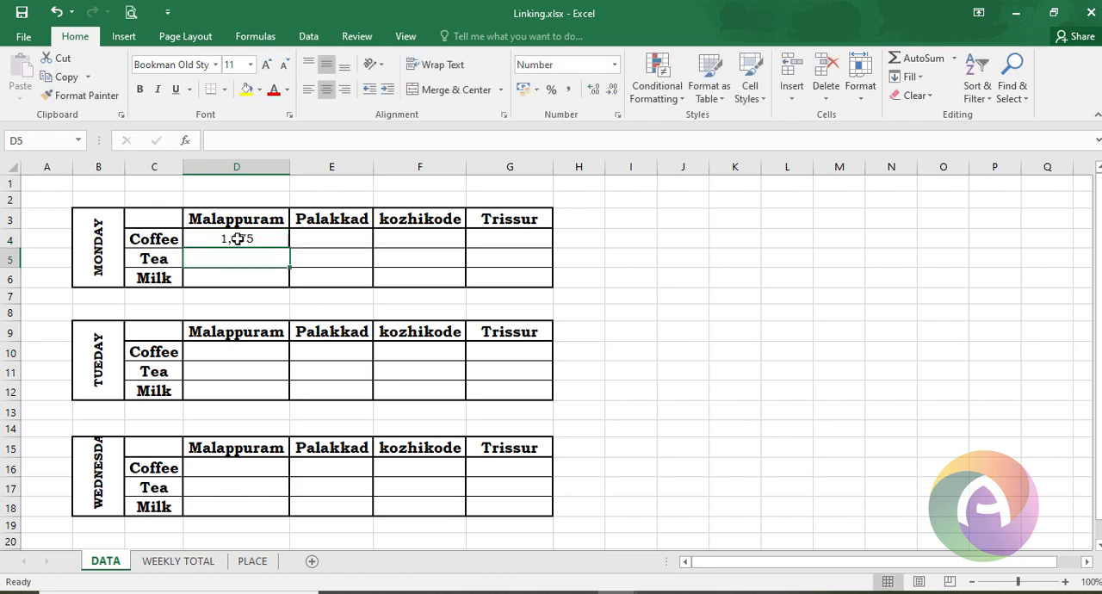
- Check the linked cells on the WEEKLY TOTAL and PLACE sheets after the DATA change
click(197, 561)
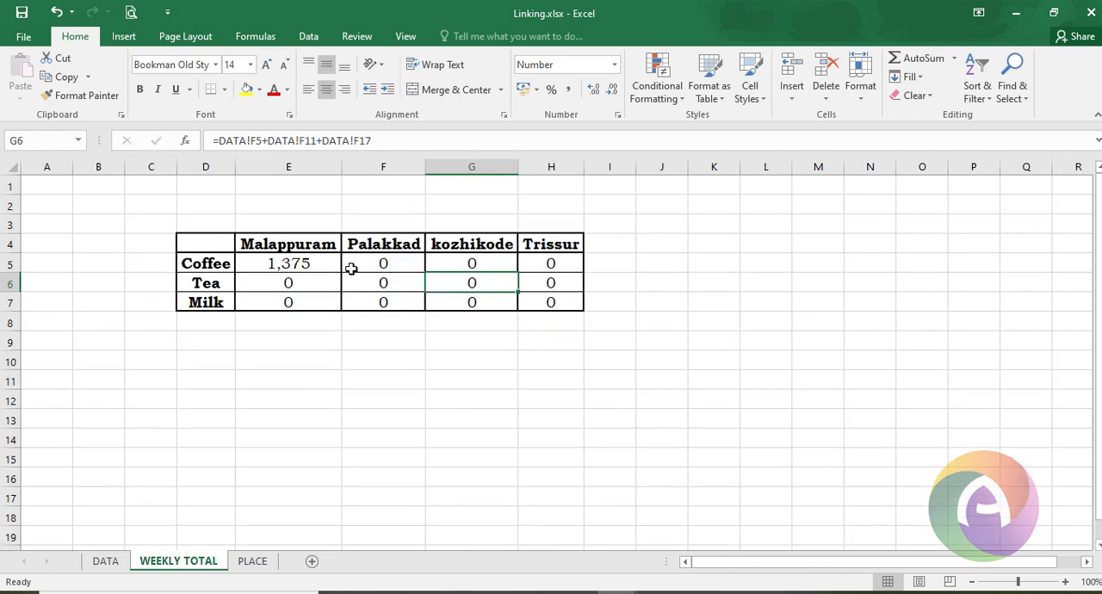
click(261, 563)
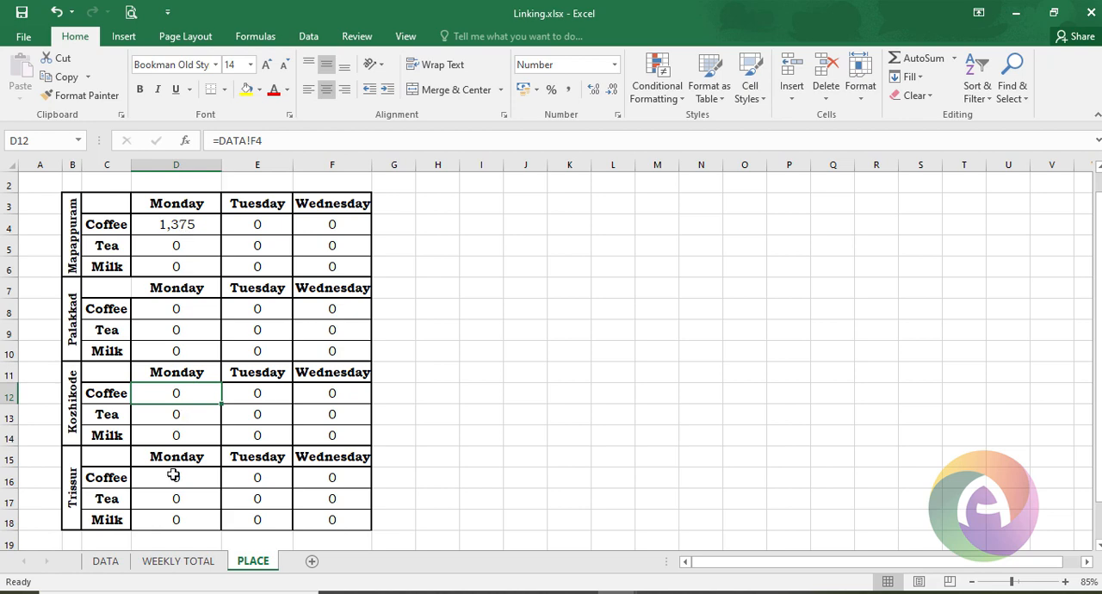
click(94, 562)
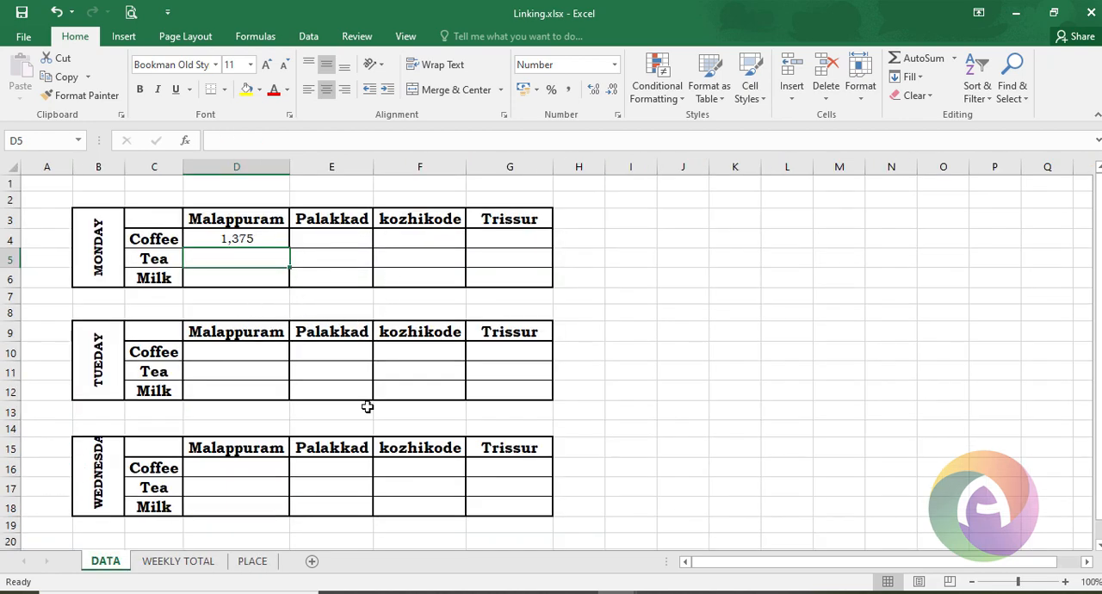
click(207, 566)
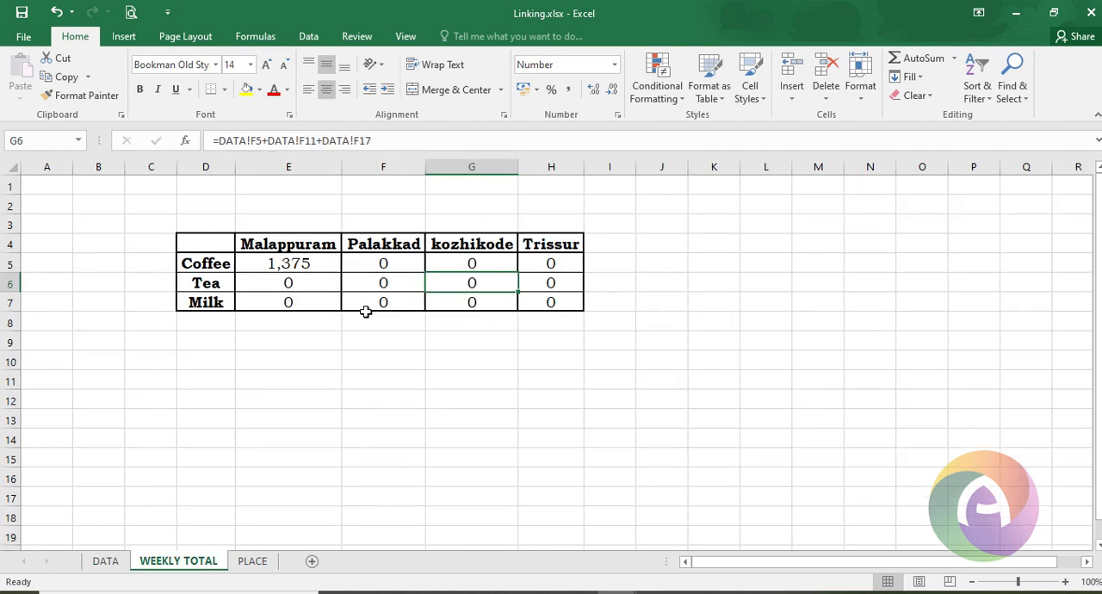
click(107, 564)
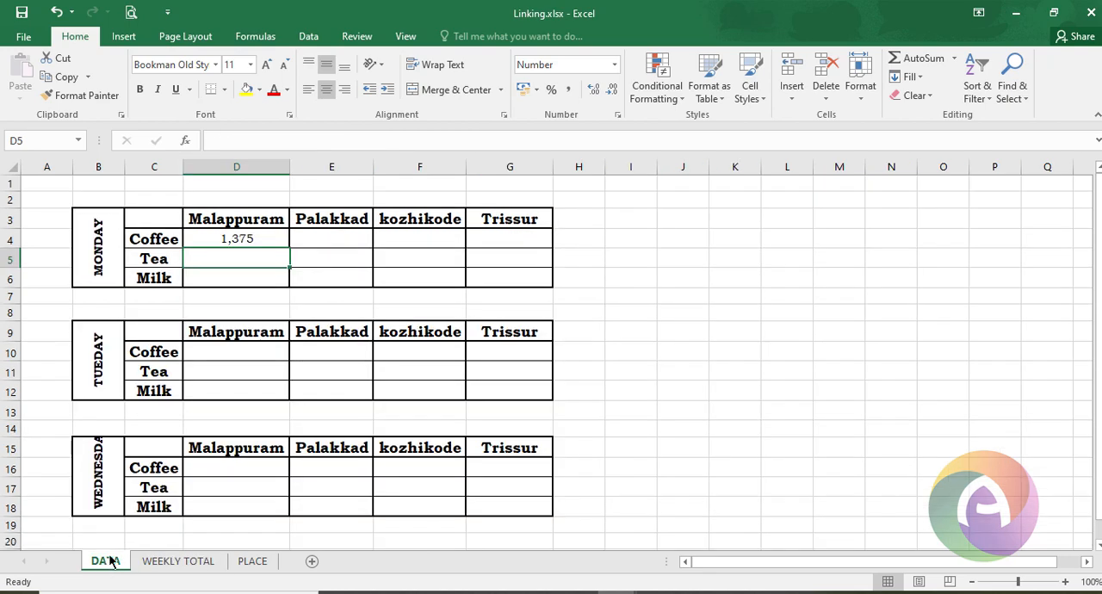
click(214, 564)
click(253, 563)
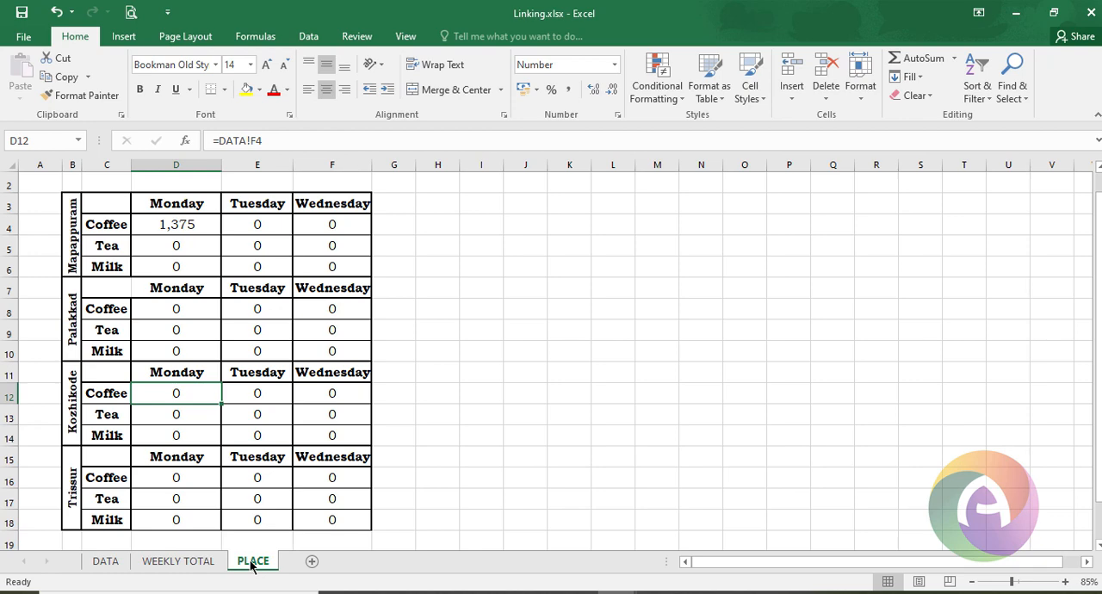
click(116, 564)
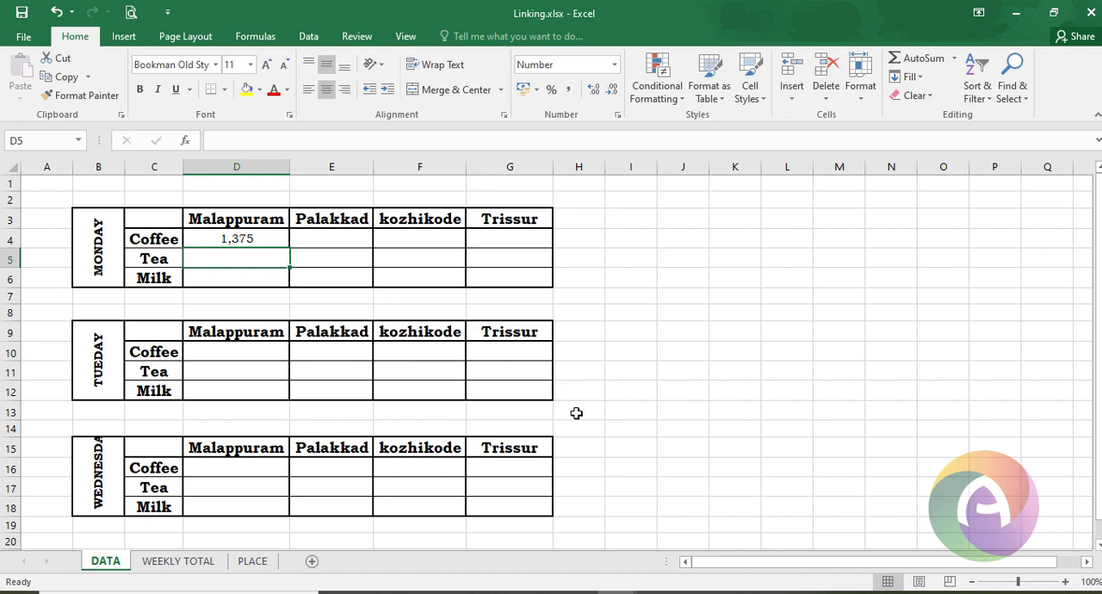
- Link cell I10 on DATA to the Trissur Milk total on the WEEKLY TOTAL sheet of the Linking_2 workbook
click(652, 350)
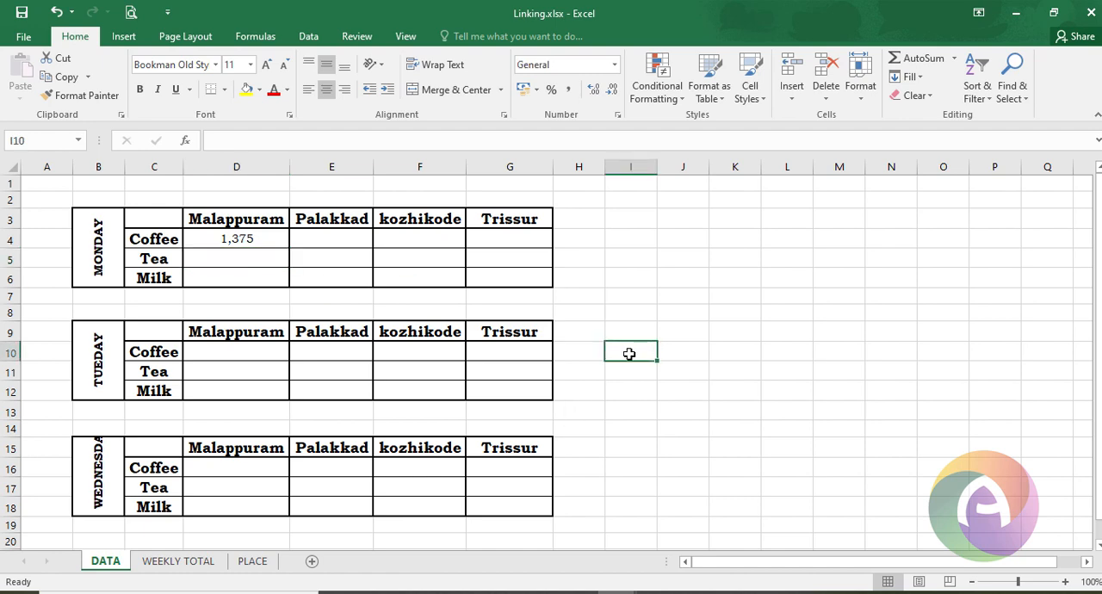
text(=)
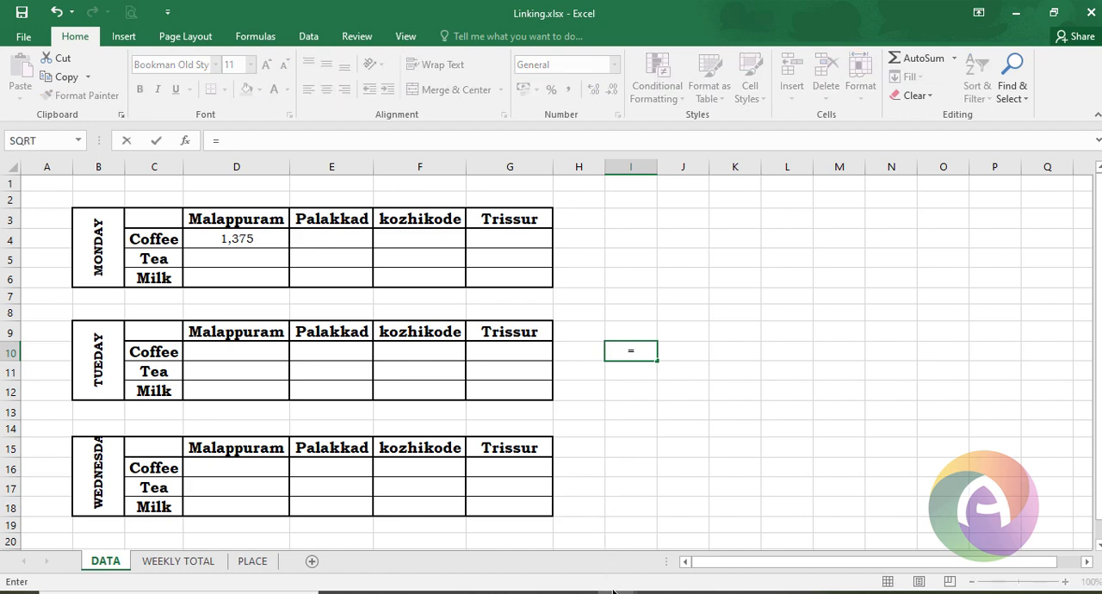
mouse_move(618, 592)
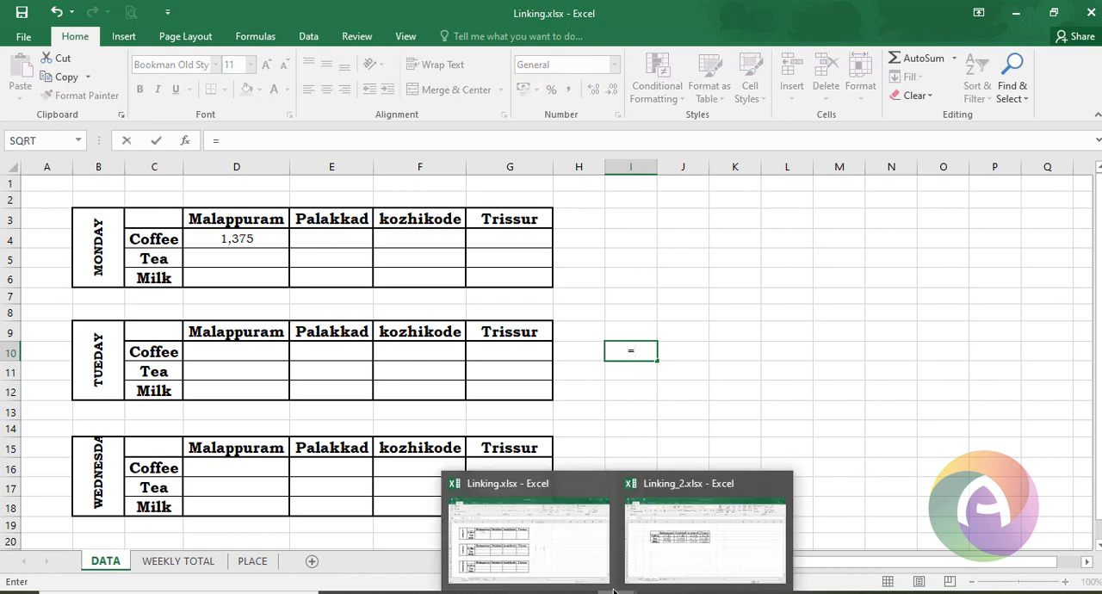
click(646, 538)
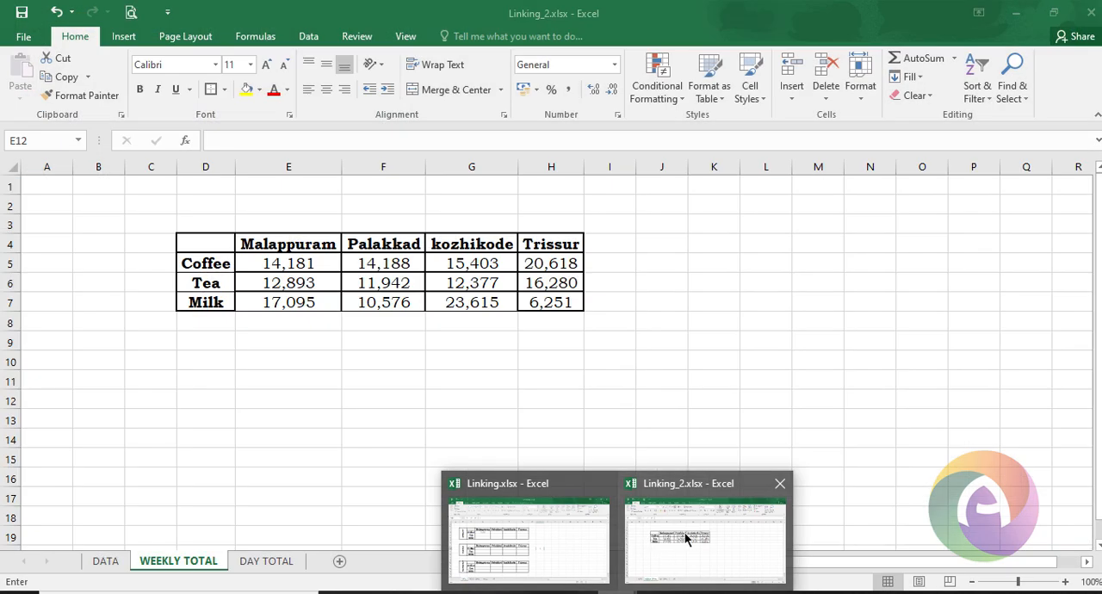
click(543, 302)
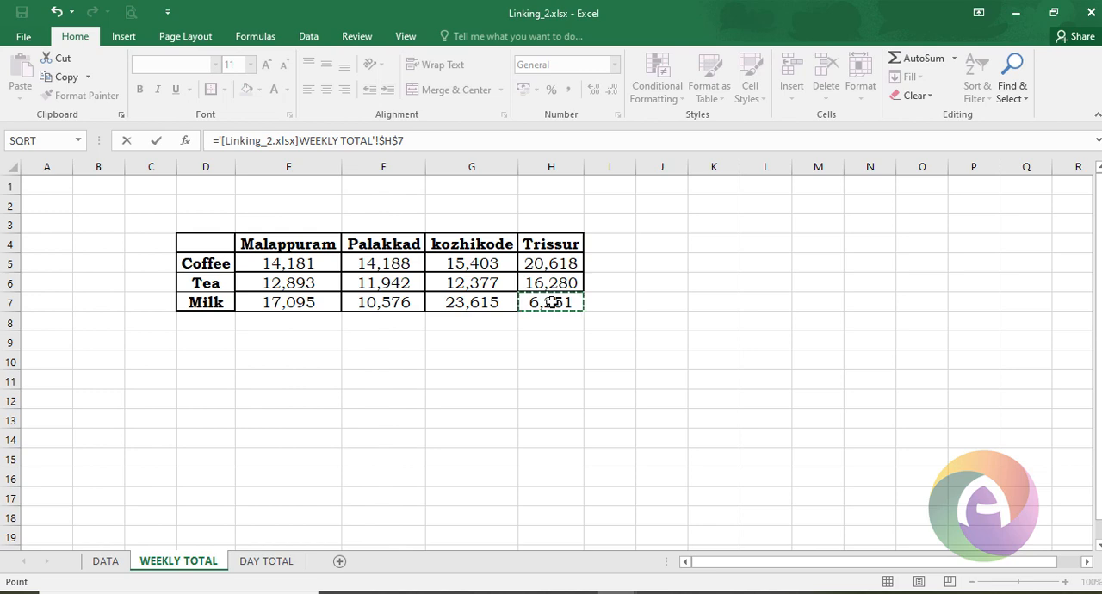
key(Return)
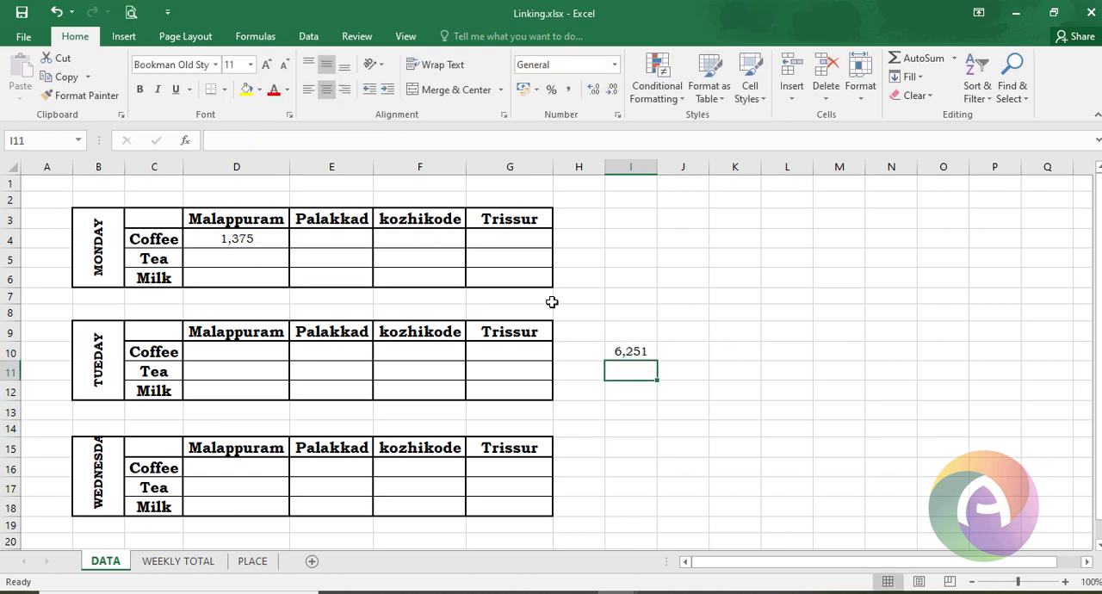
click(625, 351)
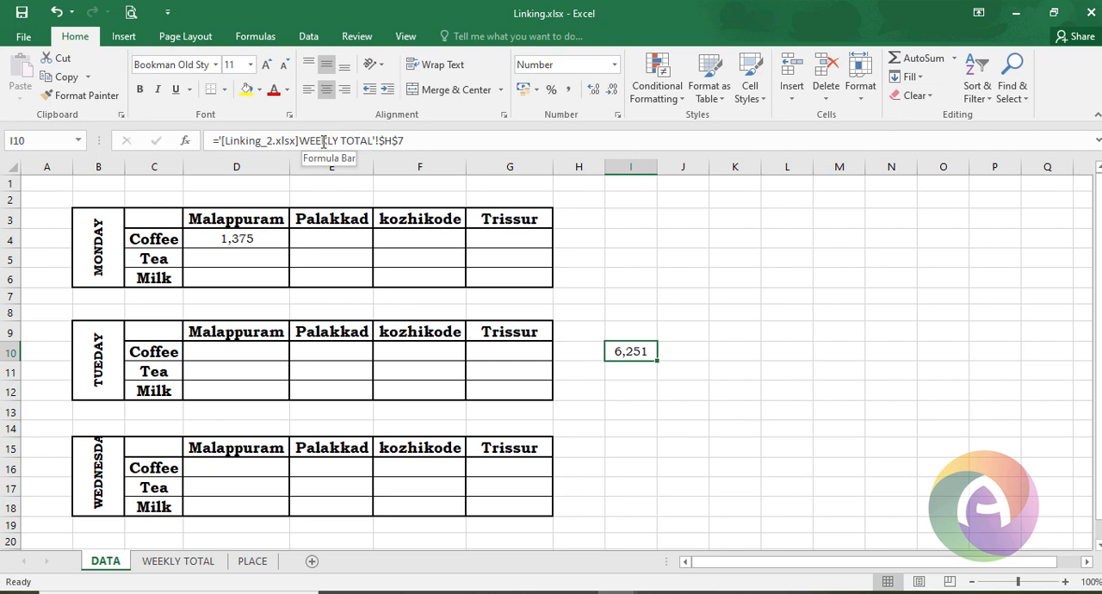
drag(240, 141, 399, 140)
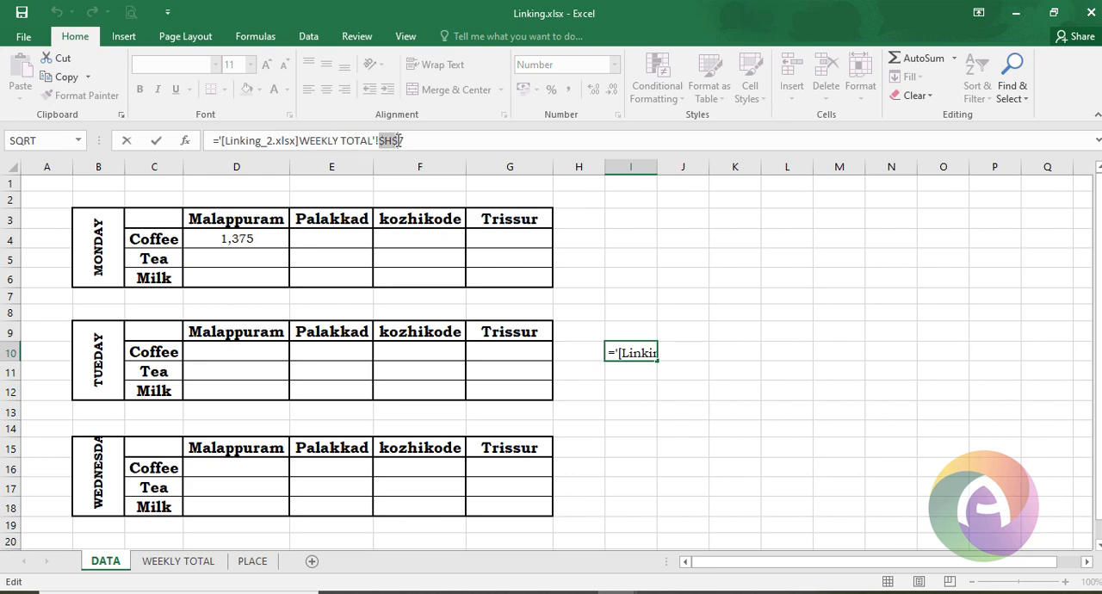
mouse_move(618, 592)
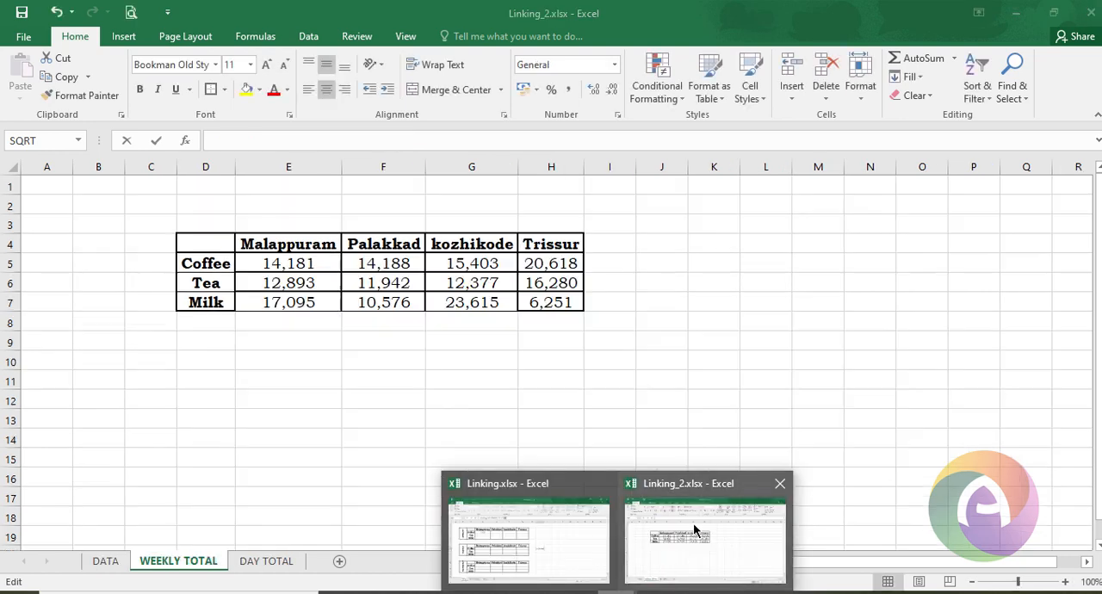
click(696, 529)
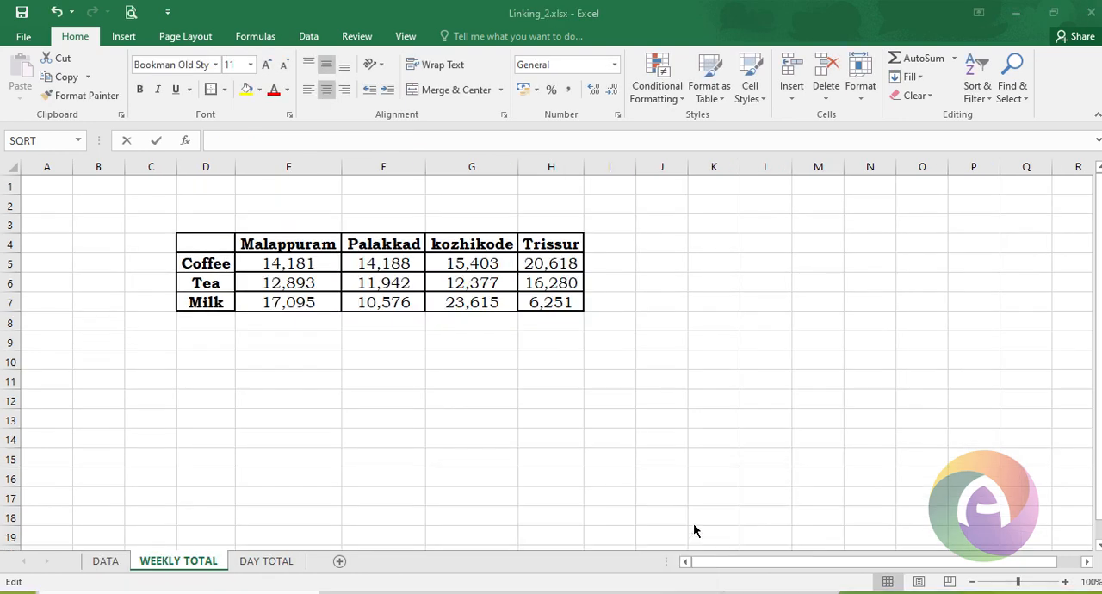
click(548, 302)
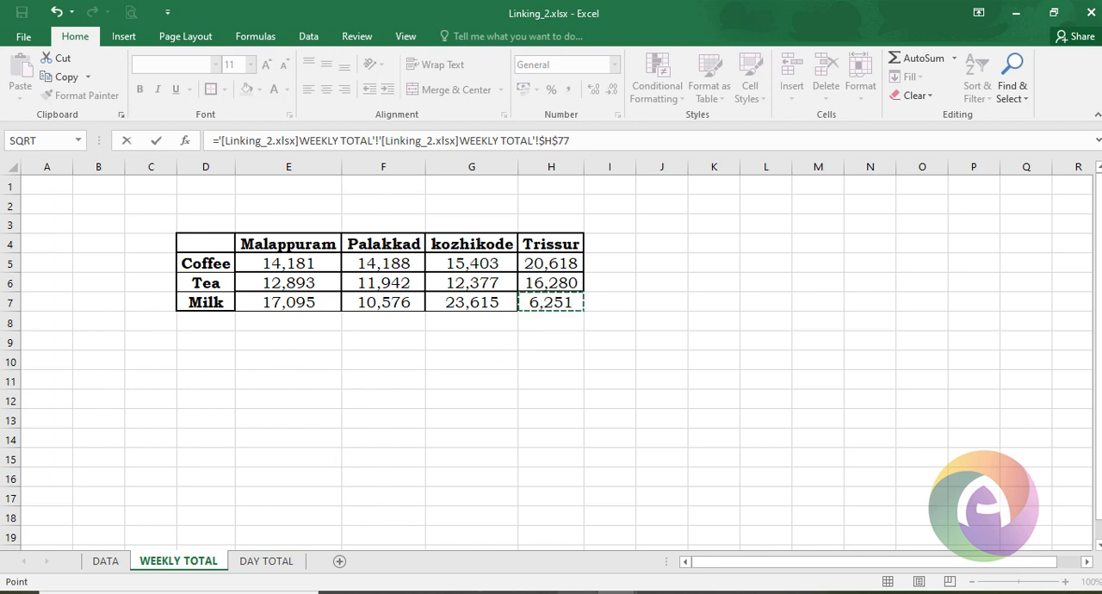
mouse_move(599, 592)
click(527, 525)
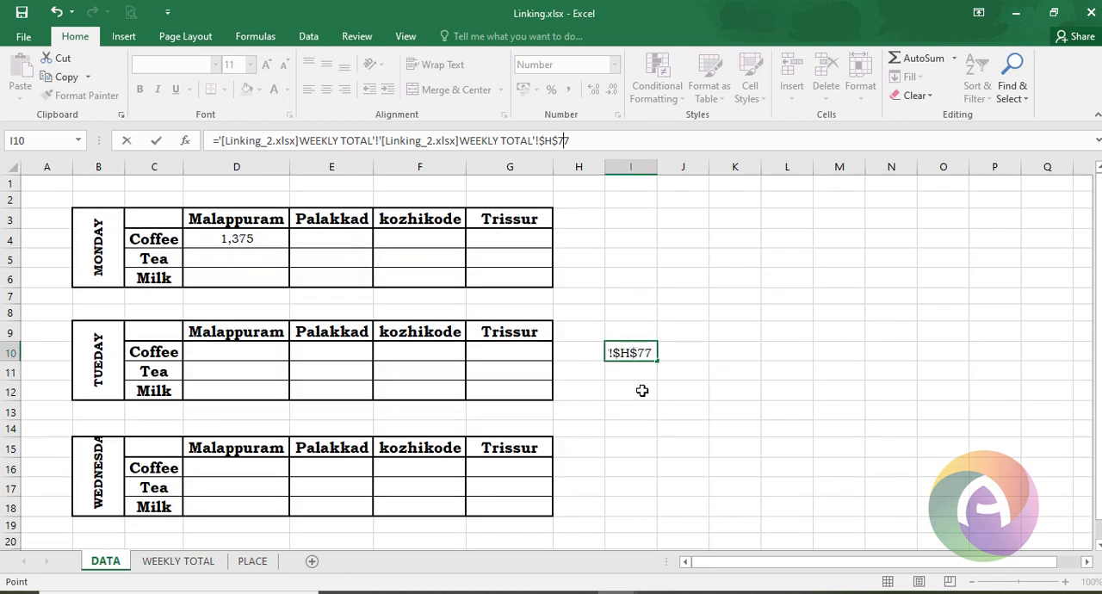
click(638, 372)
key(Escape)
click(649, 299)
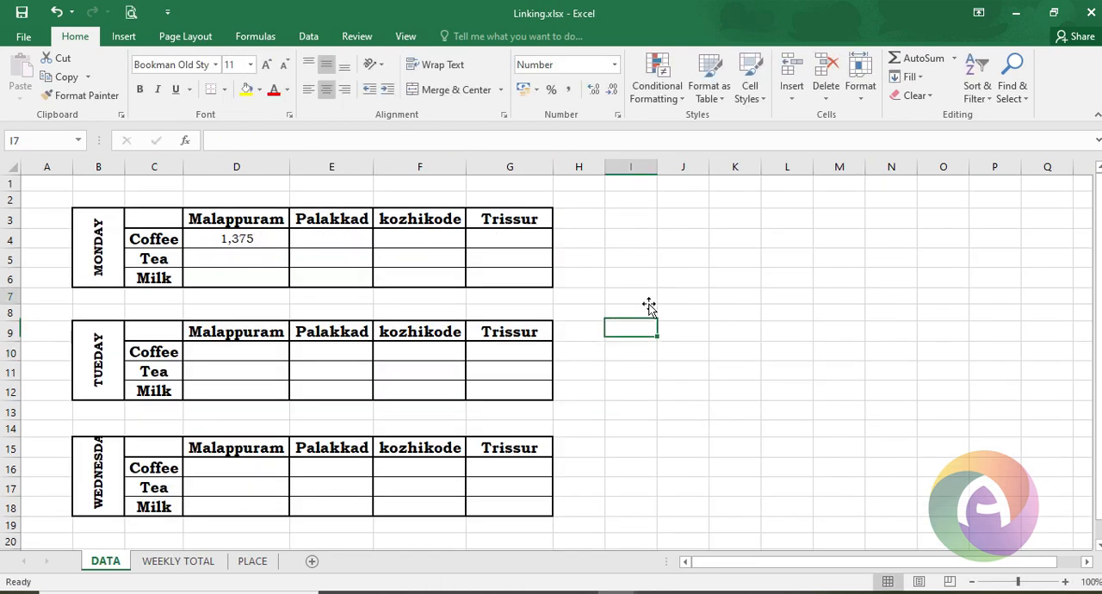
- In cell I6, sum Palakkad Tea, kozhikode Coffee and Malappuram Tea from Linking_2's WEEKLY TOTAL sheet
click(640, 278)
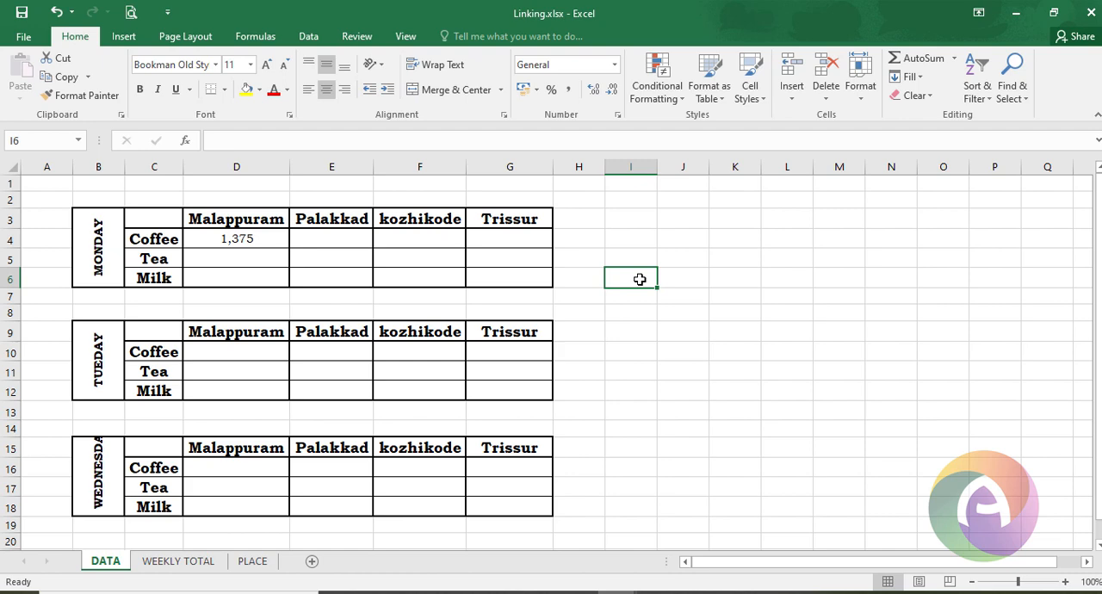
text(=)
key(ctrl+Tab)
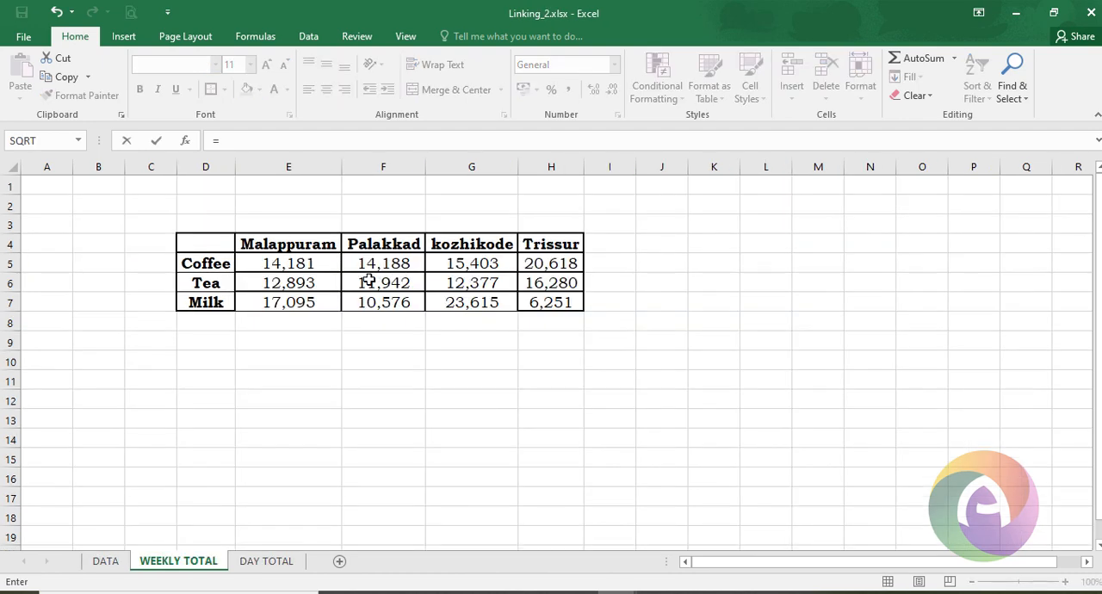
click(368, 281)
text(+)
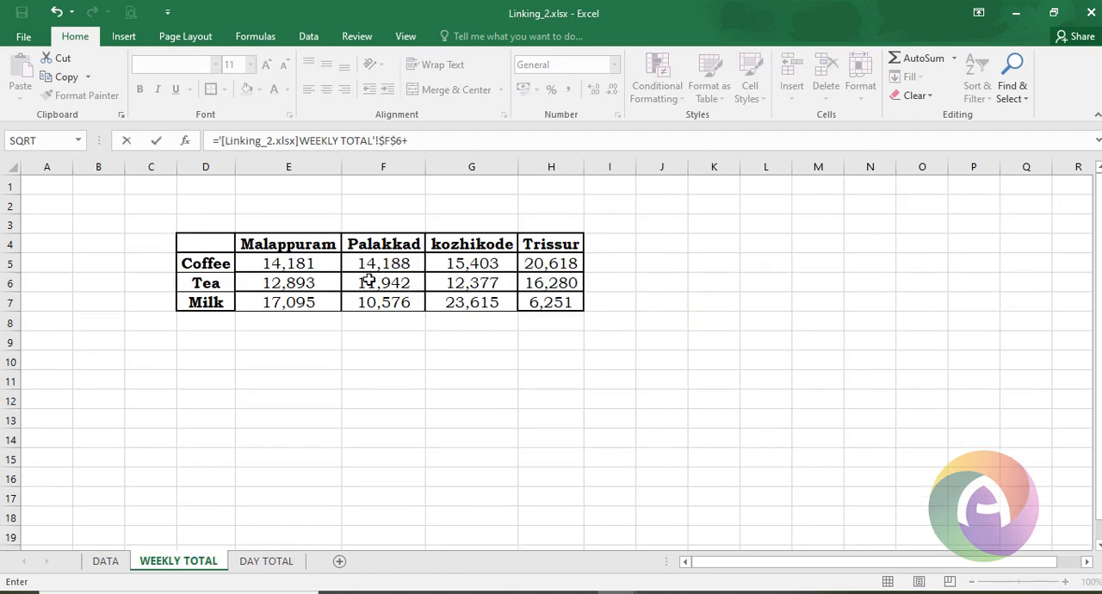
click(468, 264)
text(+)
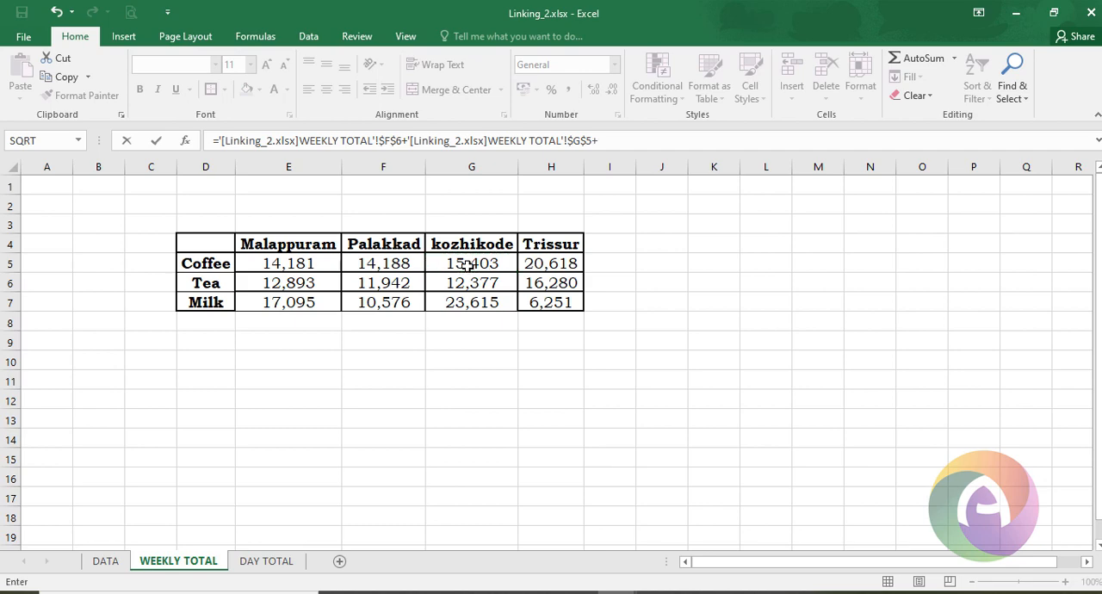
click(310, 281)
key(Return)
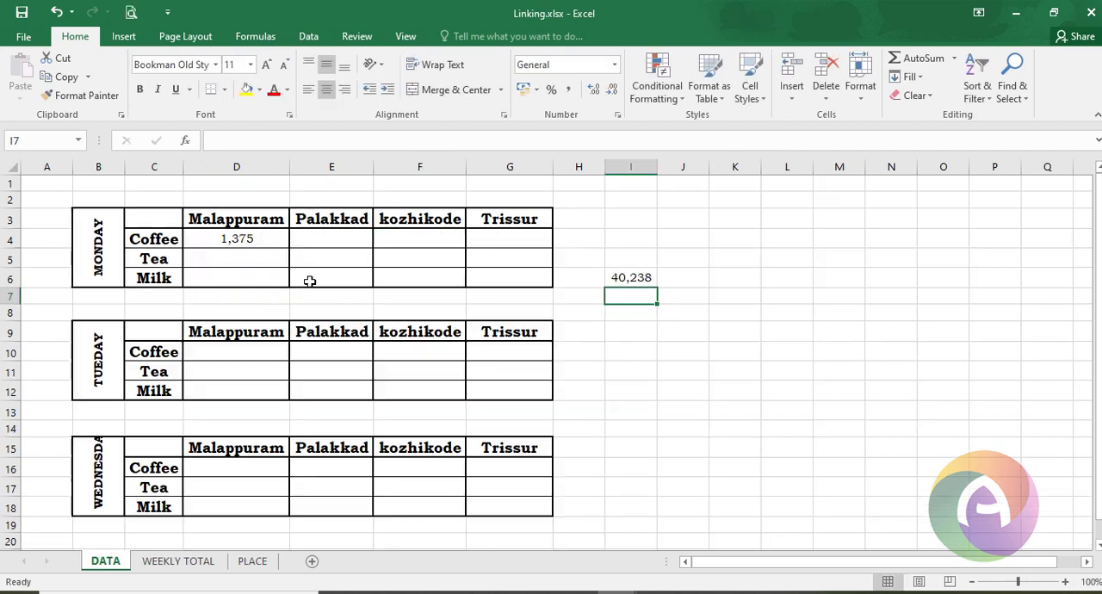
click(630, 279)
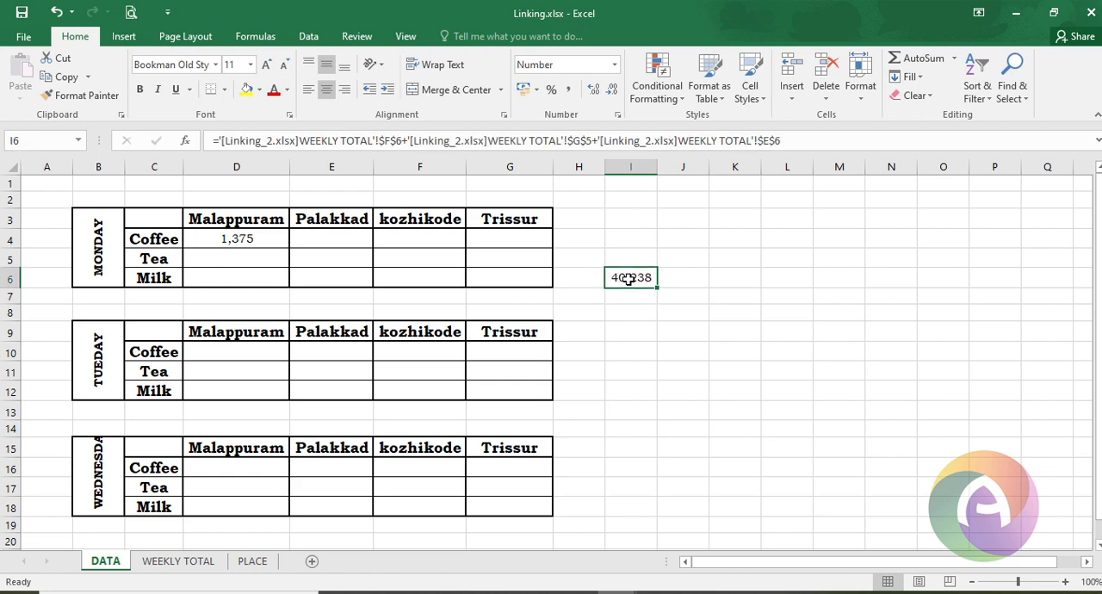
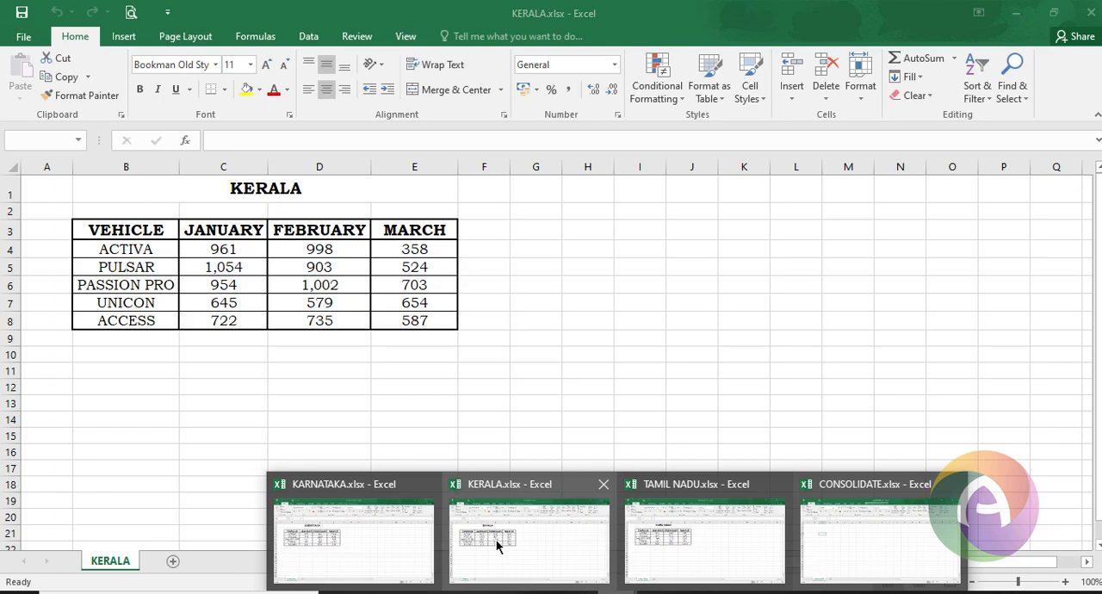
- Switch to the CONSOLIDATE workbook and open the Consolidate dialog with cell B4 as the destination
mouse_move(678, 525)
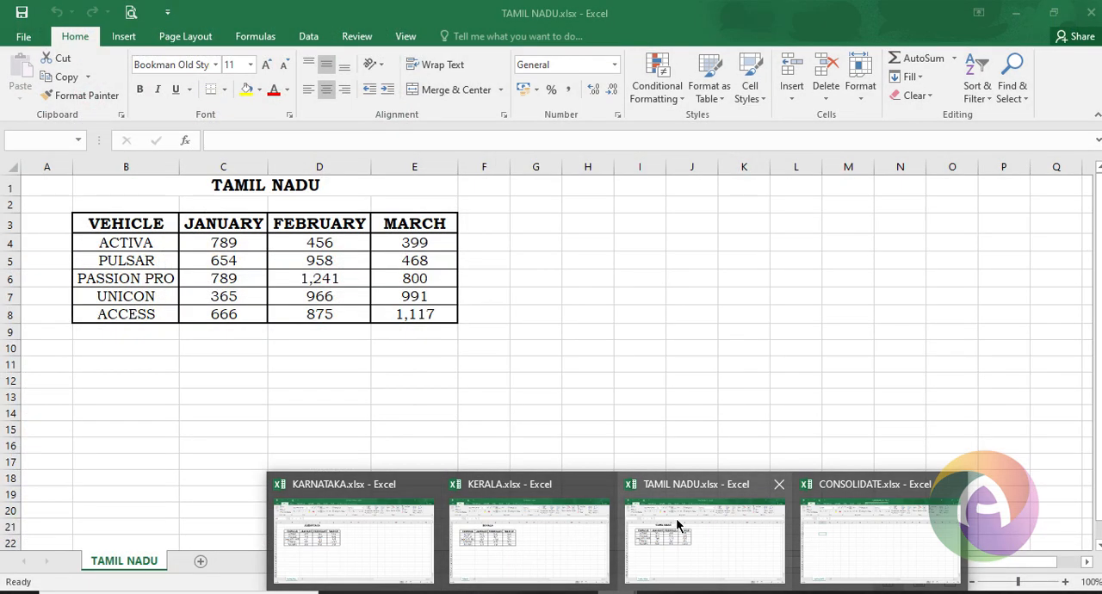
mouse_move(603, 537)
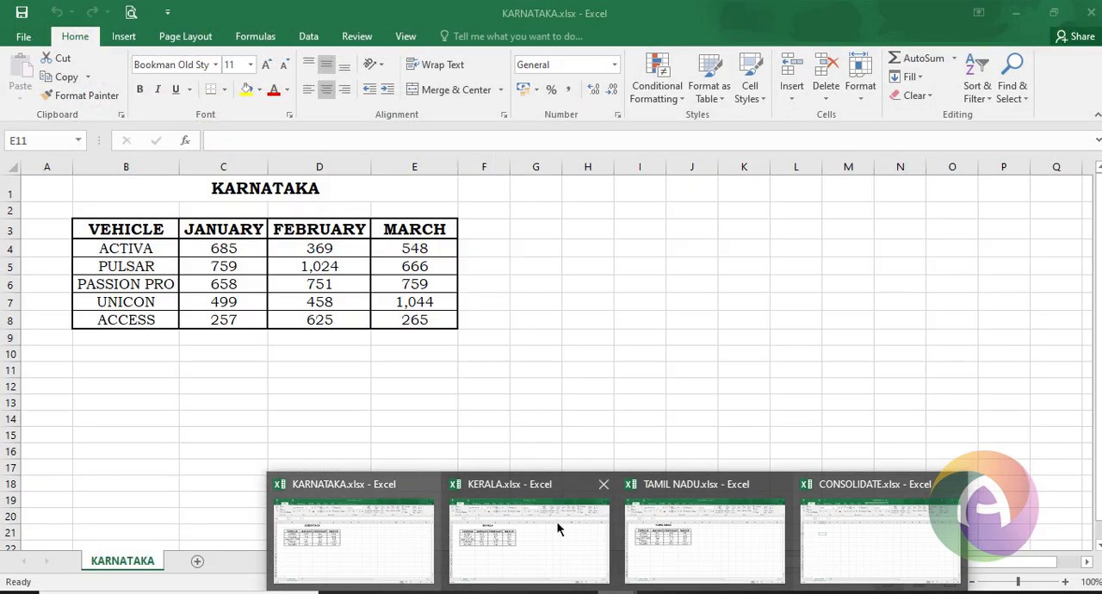
mouse_move(739, 514)
mouse_move(836, 522)
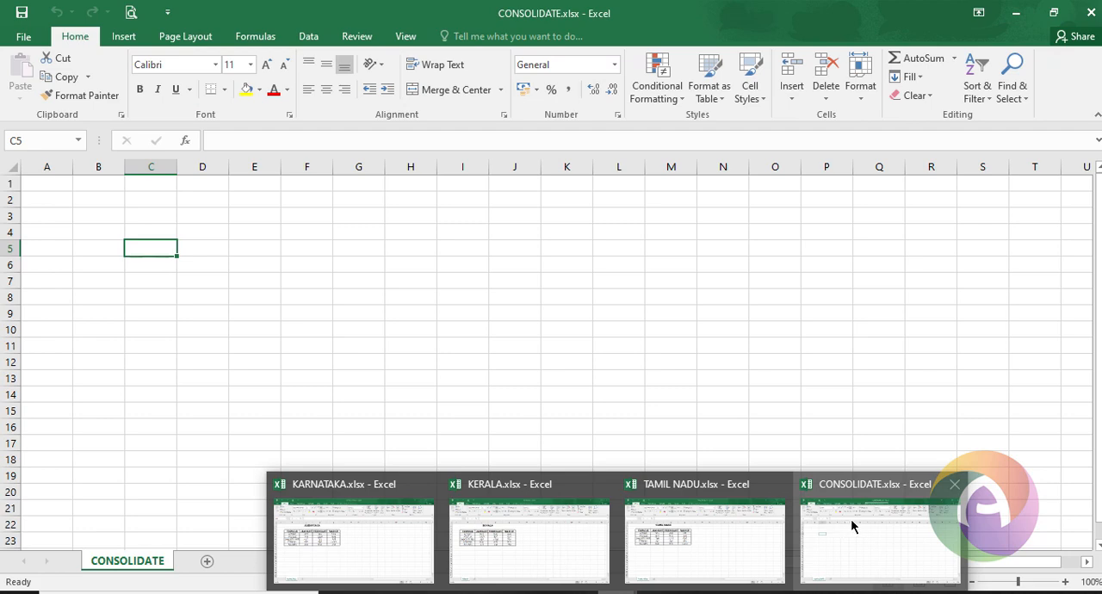
click(850, 518)
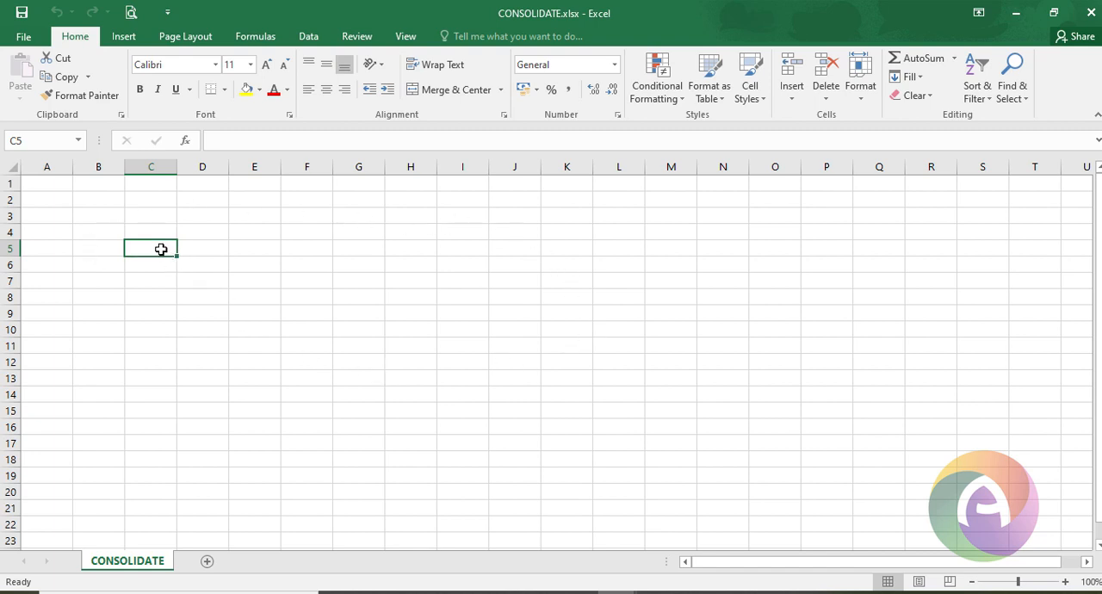
click(115, 231)
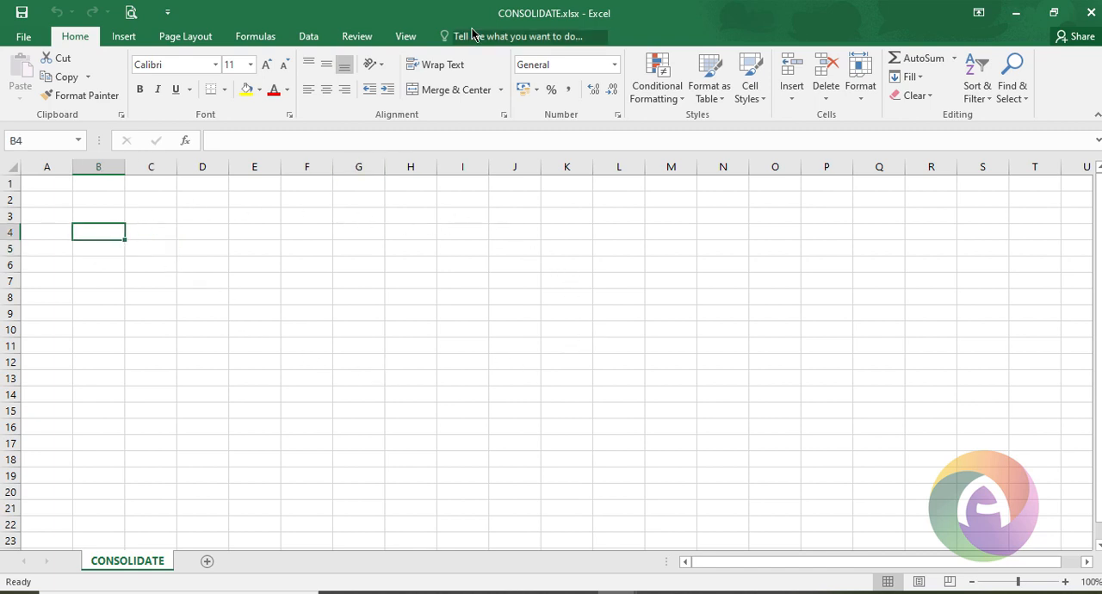
click(308, 36)
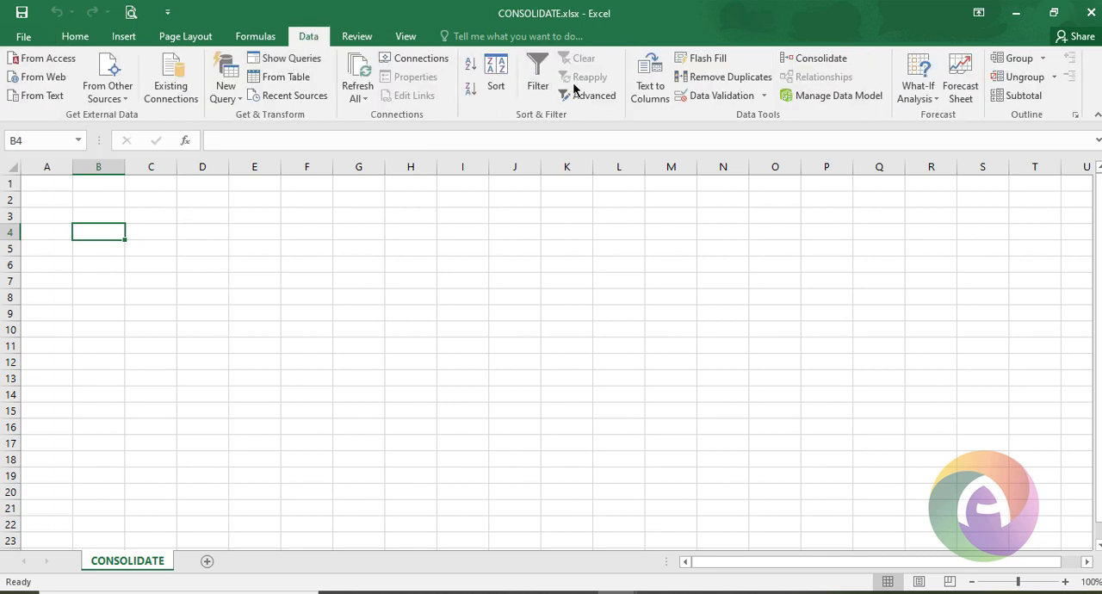
click(821, 61)
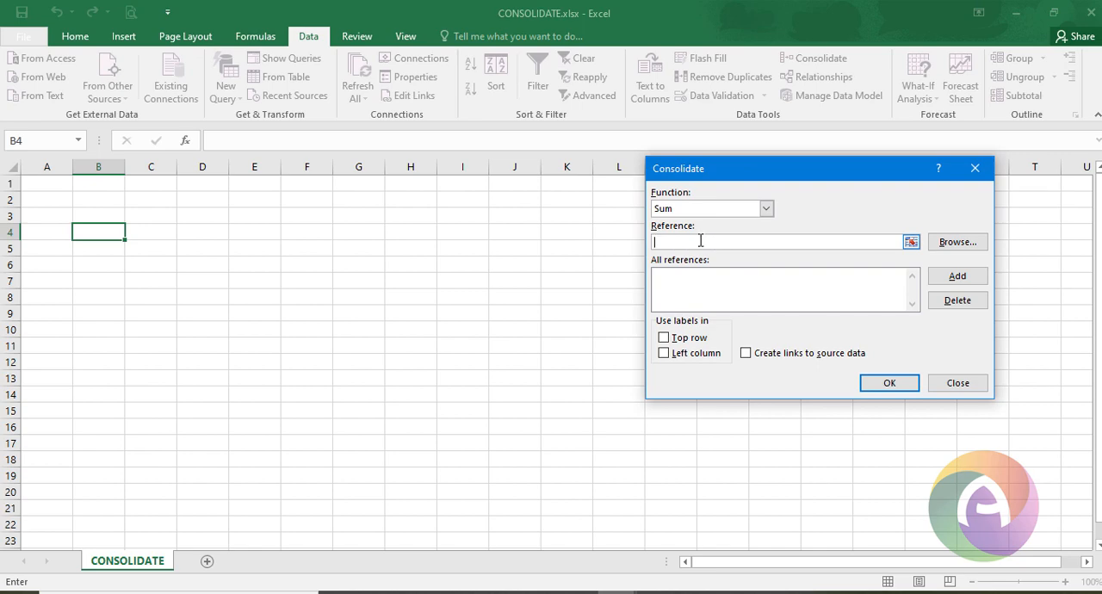
- Add range B3:E8 of the KARNATAKA workbook as a Sum consolidation reference
mouse_move(618, 591)
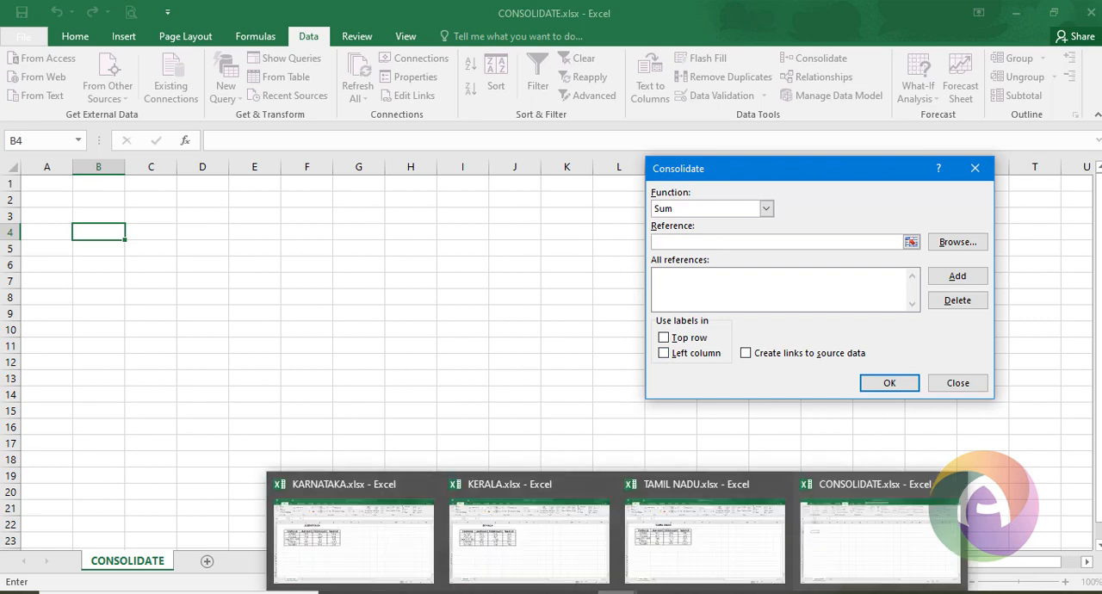
click(357, 535)
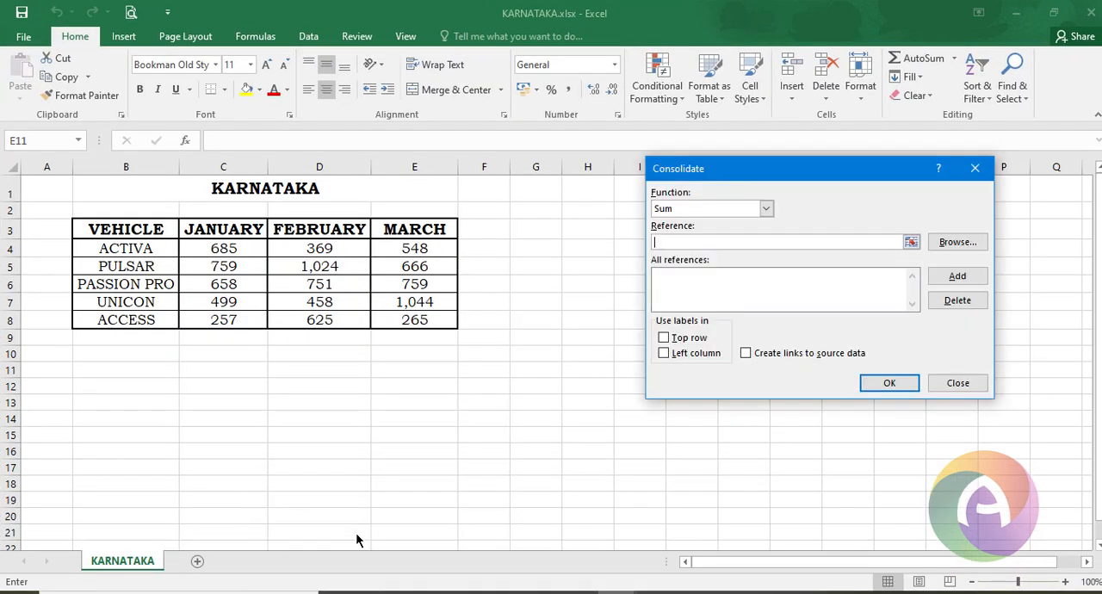
drag(141, 228, 406, 317)
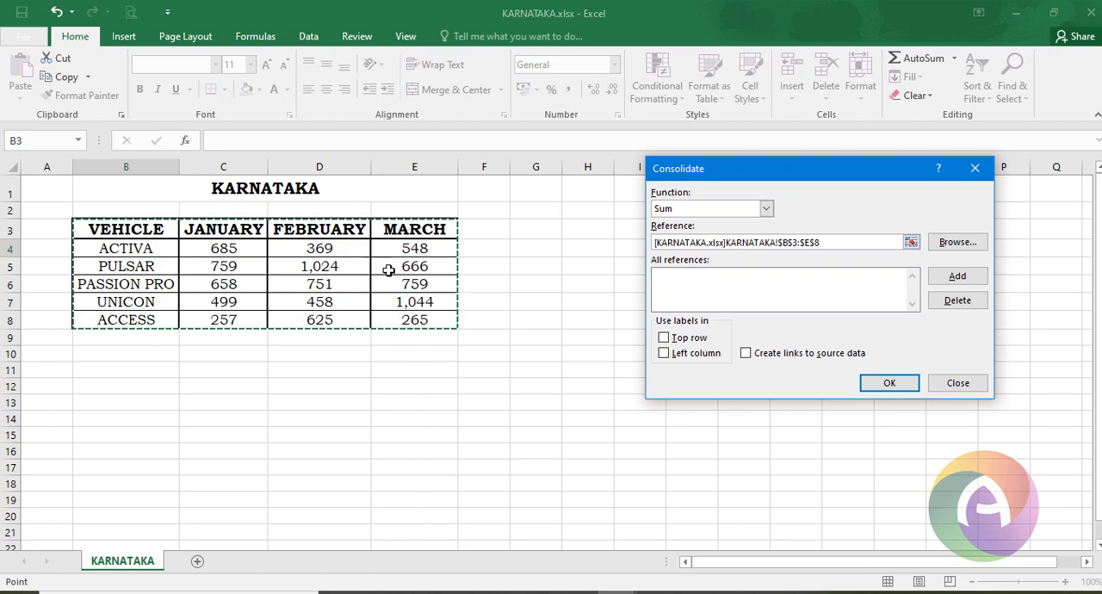
click(975, 282)
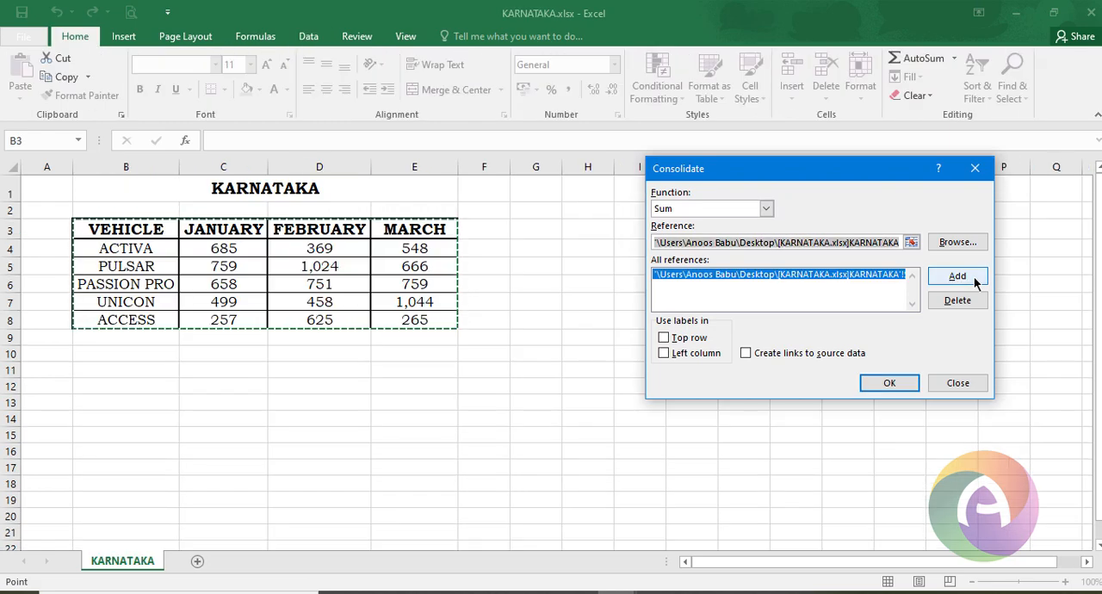
- Add range B3:E8 of the KERALA workbook as a consolidation reference
click(896, 244)
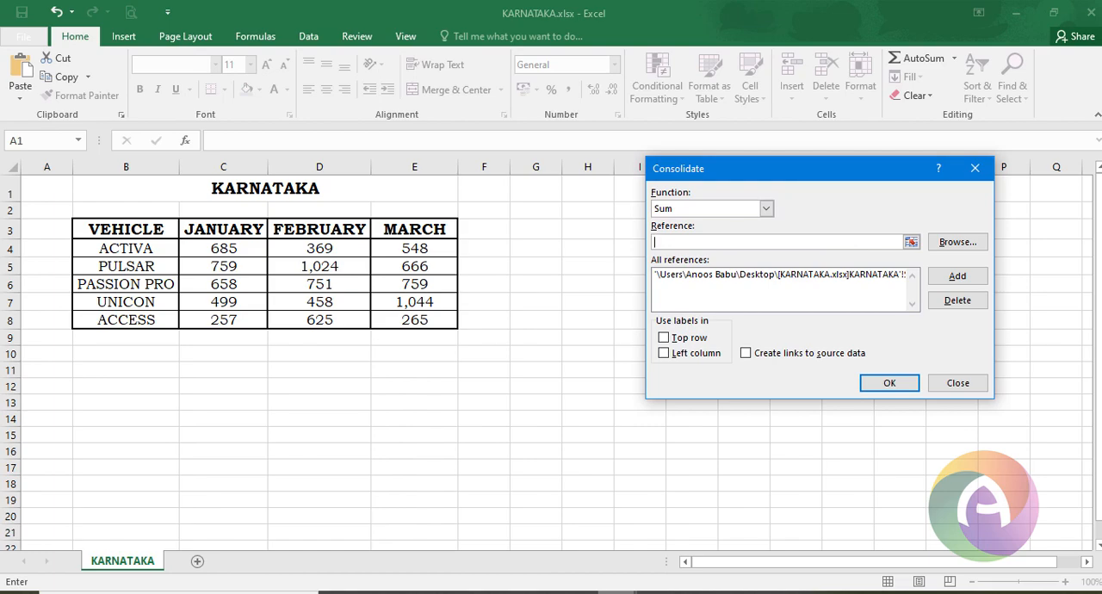
mouse_move(615, 591)
click(564, 548)
drag(134, 231, 325, 301)
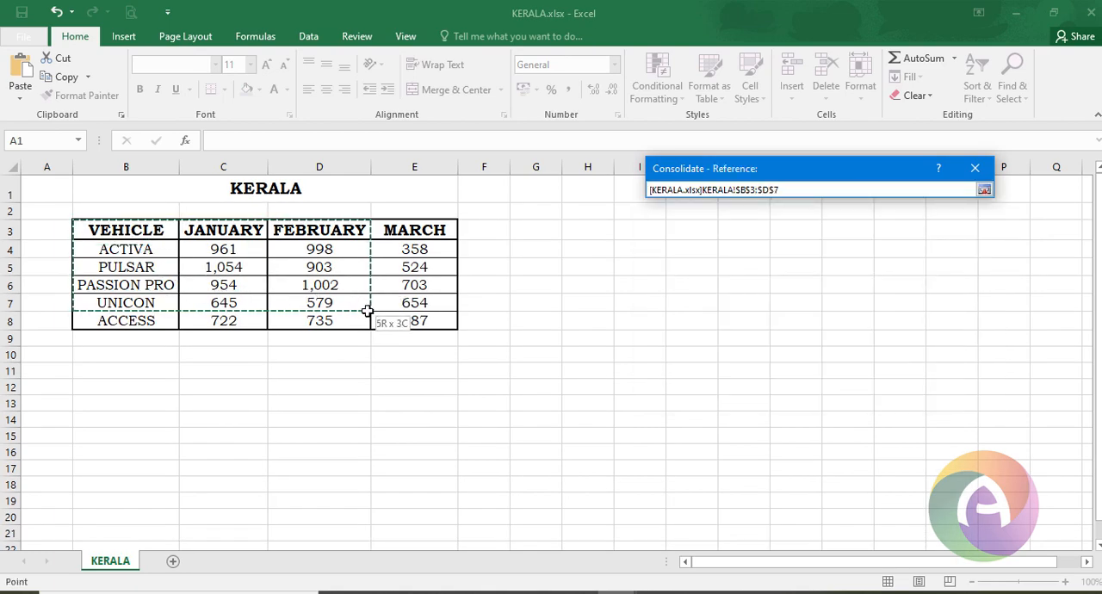
drag(402, 322, 402, 322)
click(999, 277)
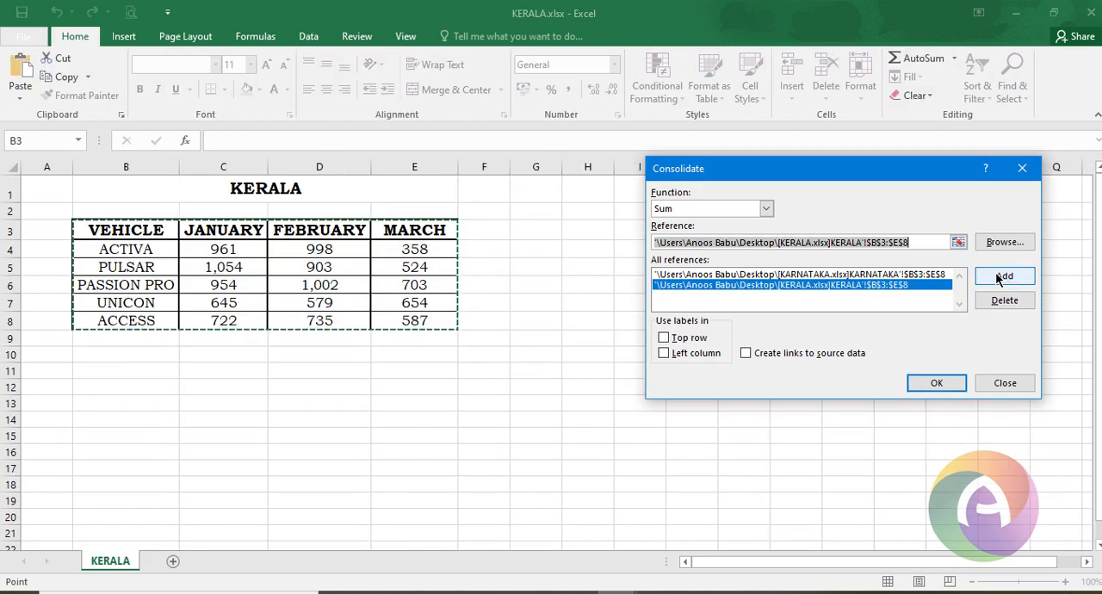
- Add range B3:E8 of the TAMIL NADU workbook as a consolidation reference
click(676, 551)
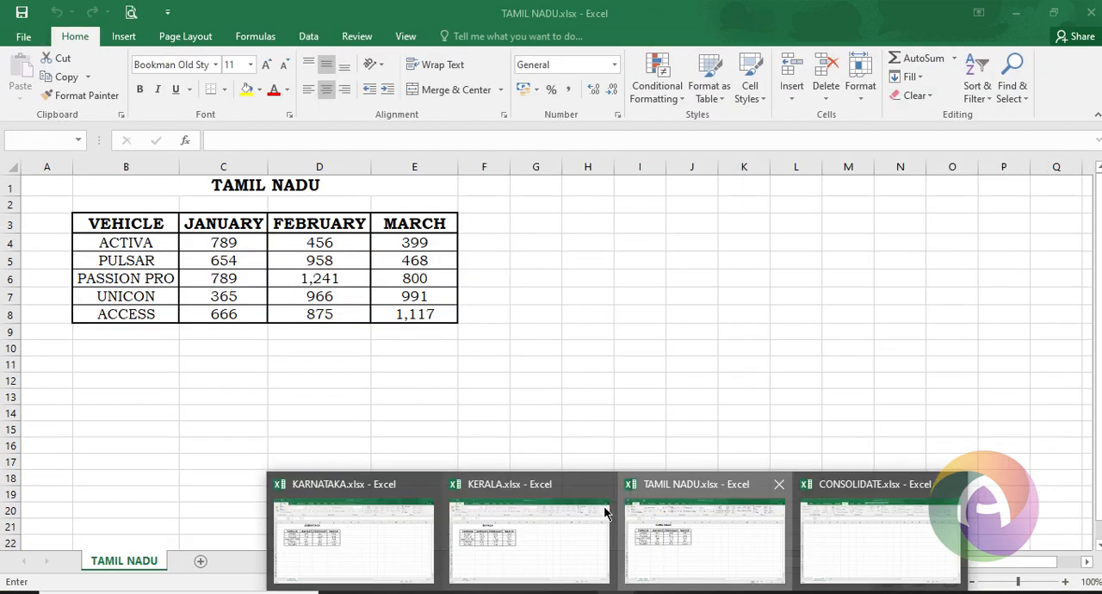
drag(129, 226, 416, 314)
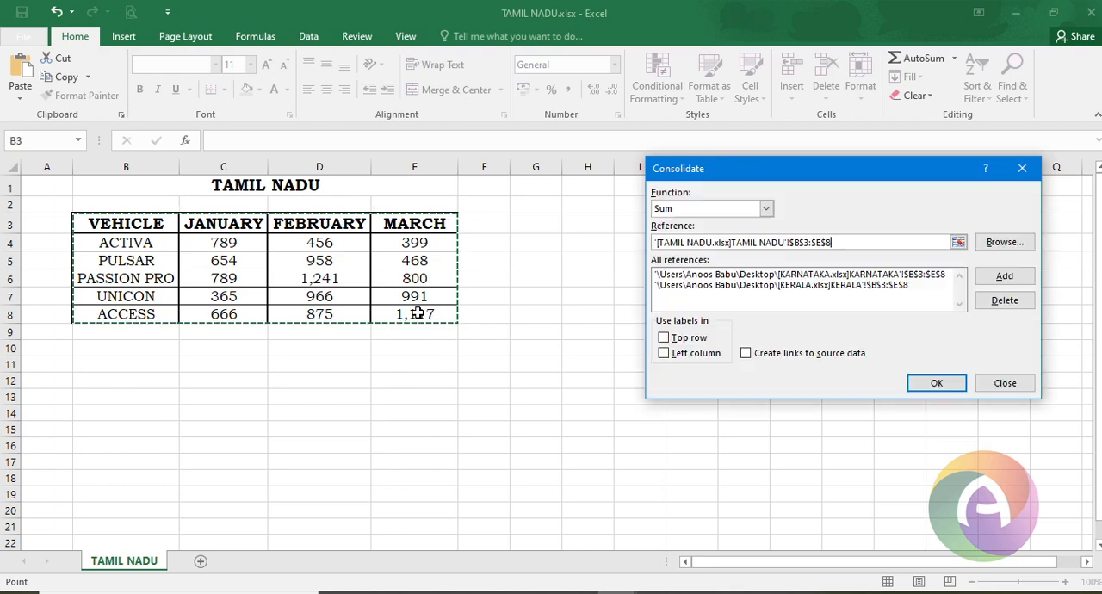
click(998, 278)
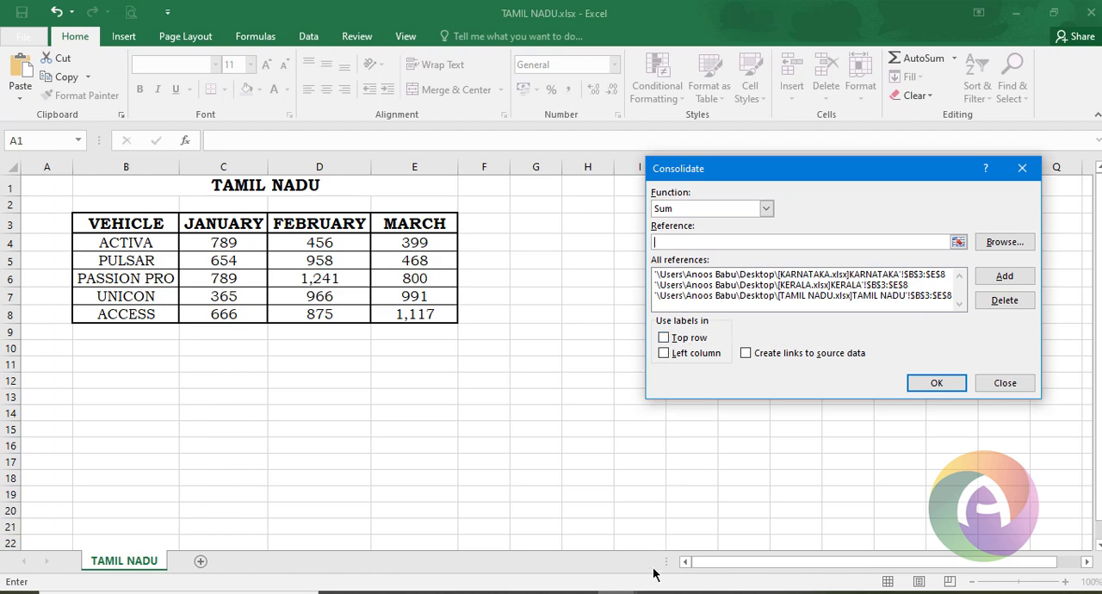
- Use top row and left column labels, enable links to source data, and run the consolidation
mouse_move(655, 589)
click(880, 538)
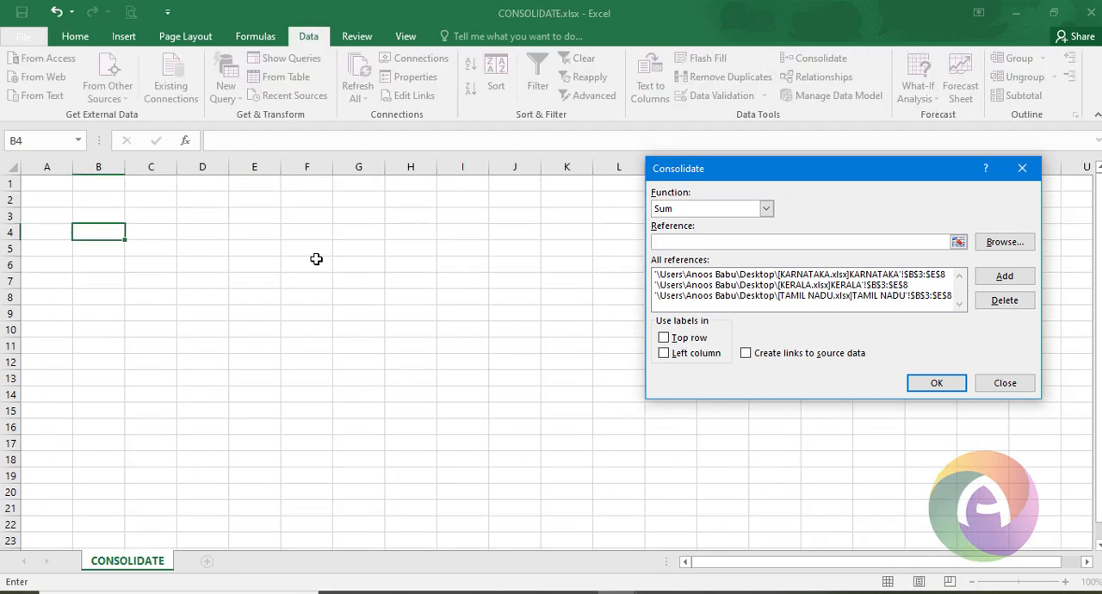
click(682, 341)
click(668, 357)
click(663, 353)
click(664, 352)
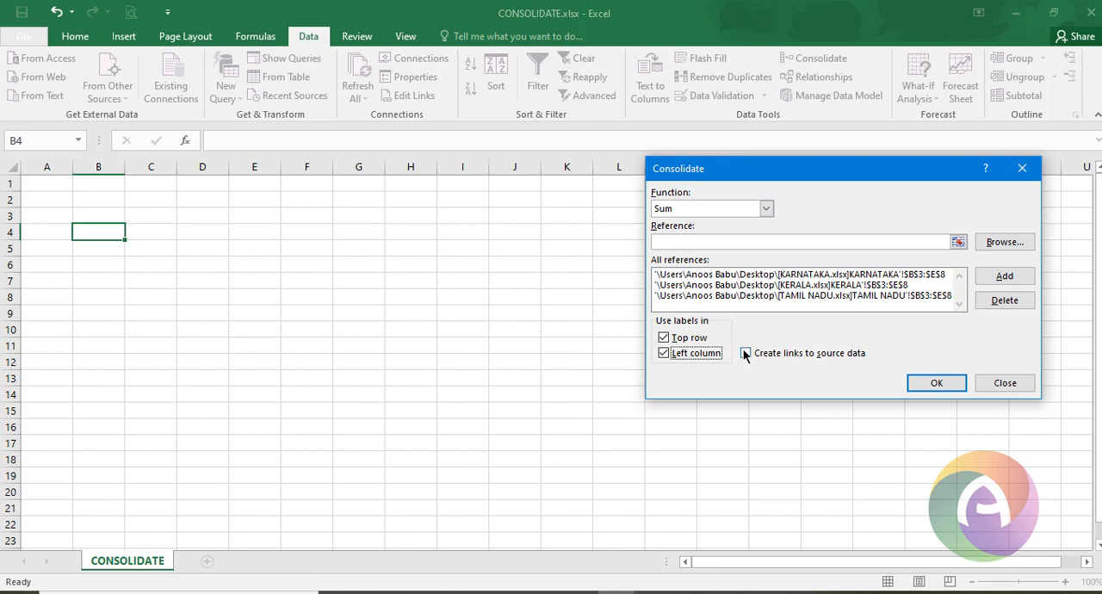
click(746, 353)
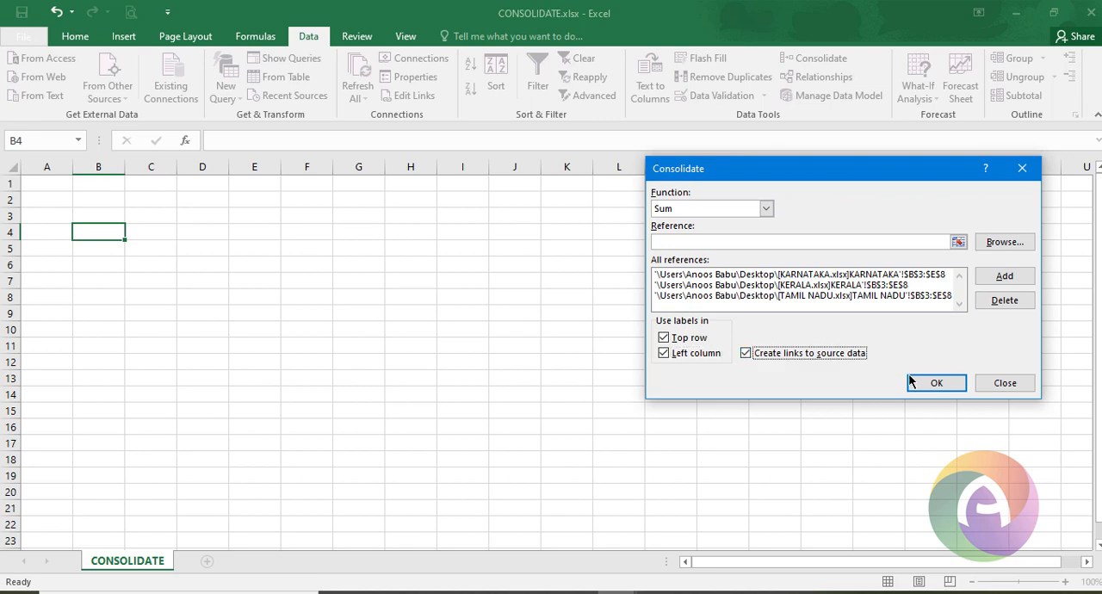
click(935, 383)
- Inspect the consolidated totals by expanding and collapsing the ACTIVA and PASSION PRO detail groups
click(184, 232)
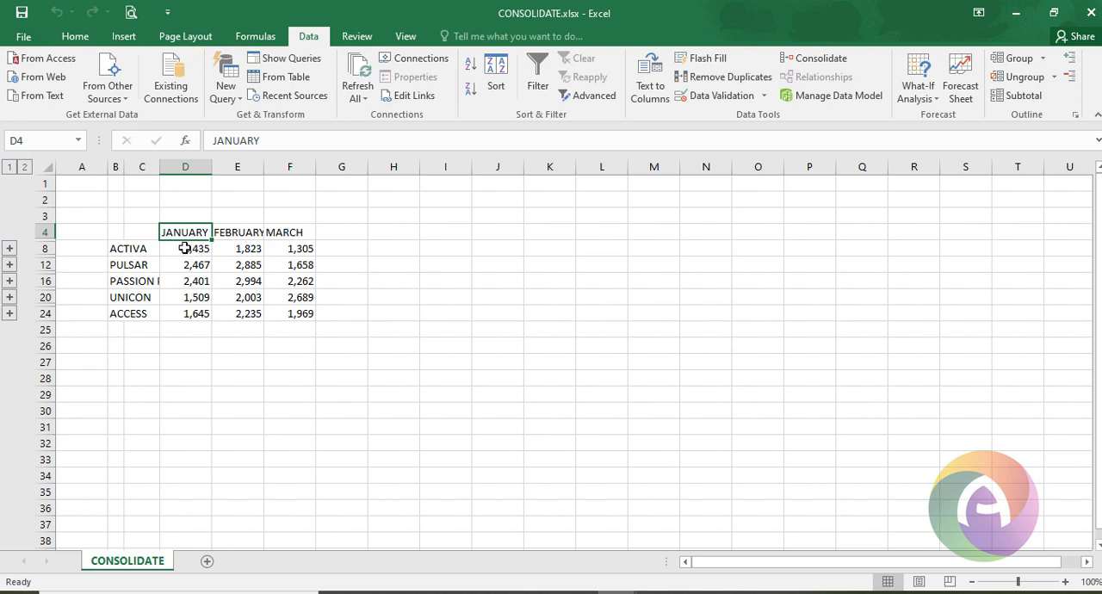
click(184, 248)
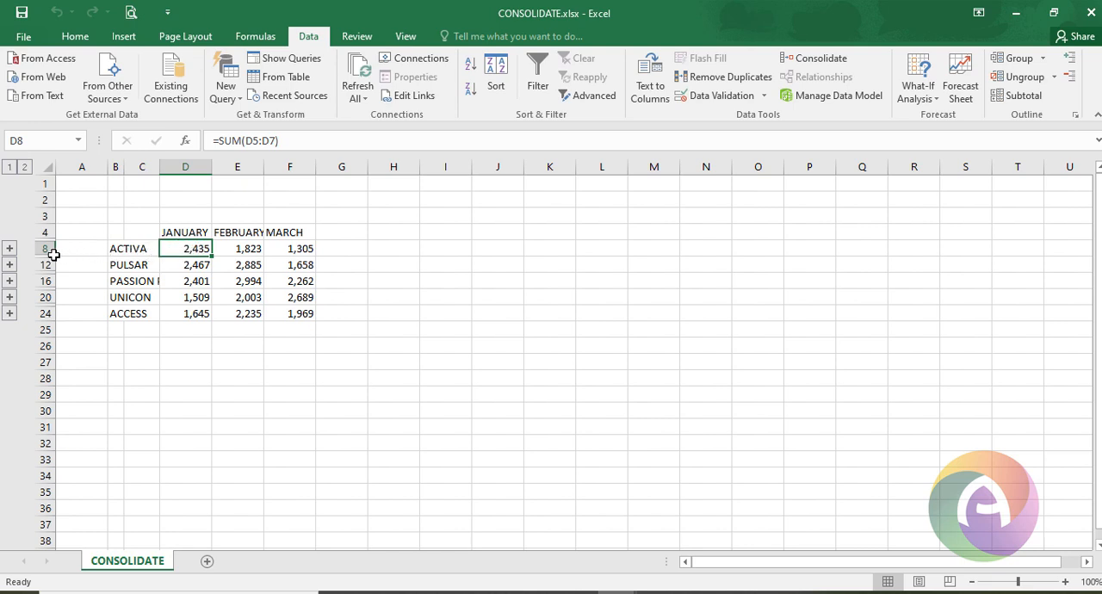
click(9, 248)
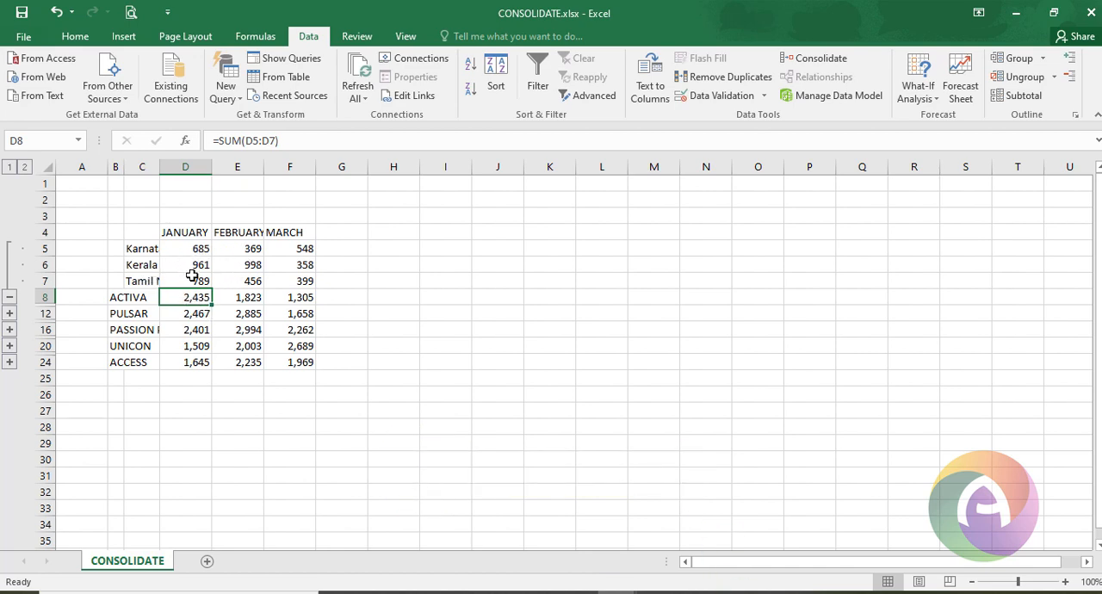
click(8, 330)
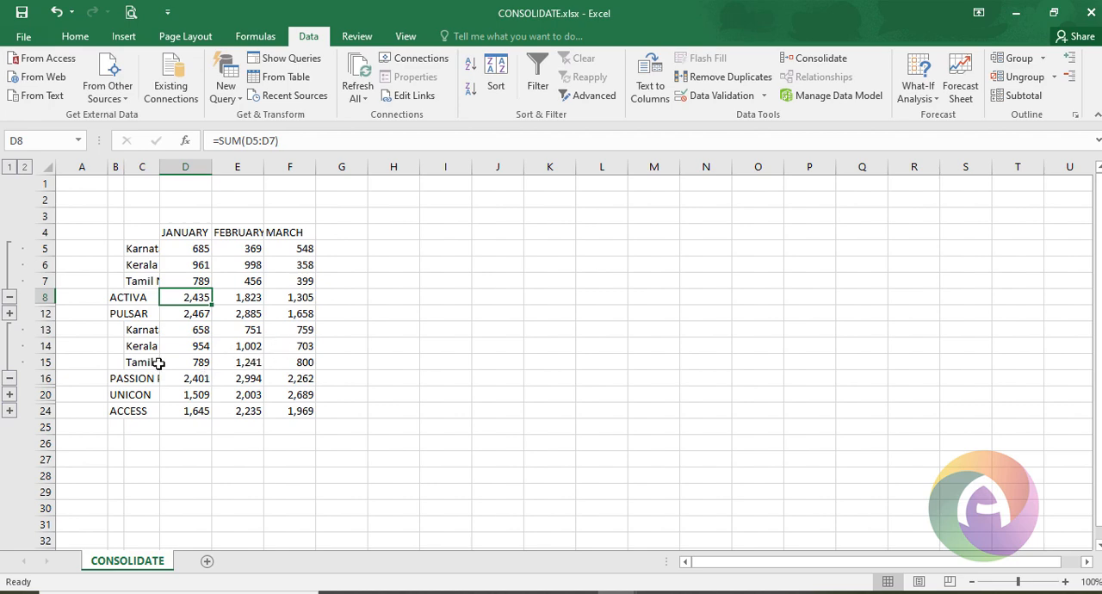
click(10, 378)
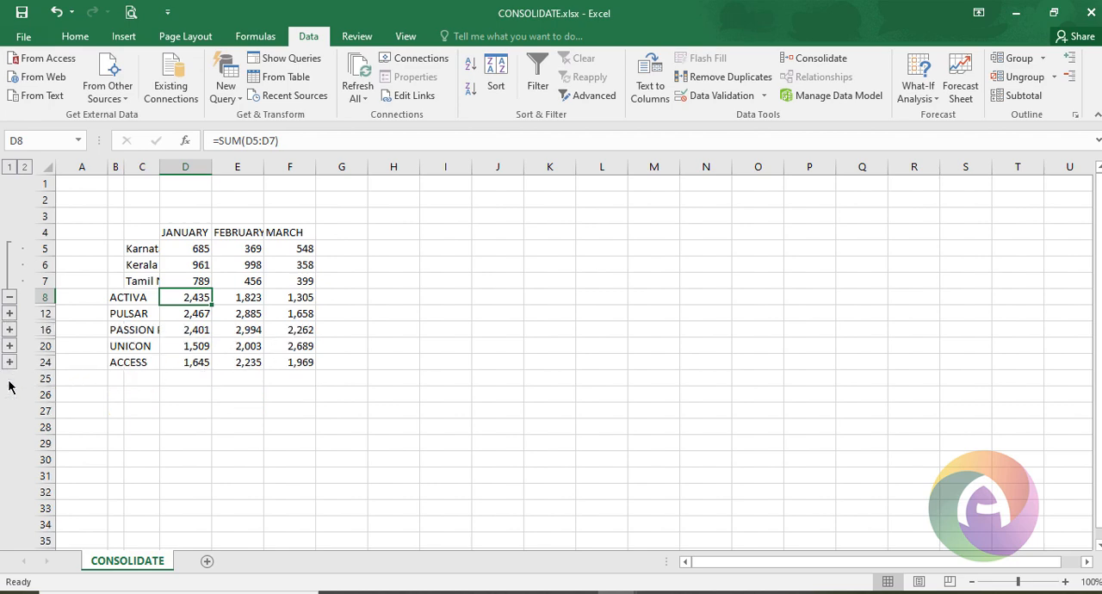
click(9, 297)
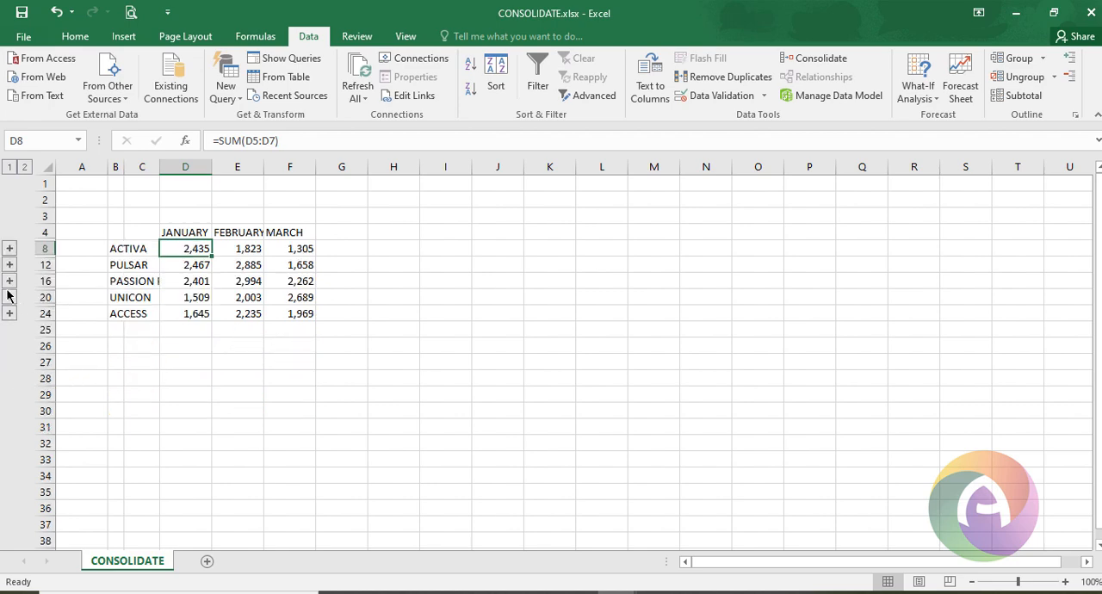